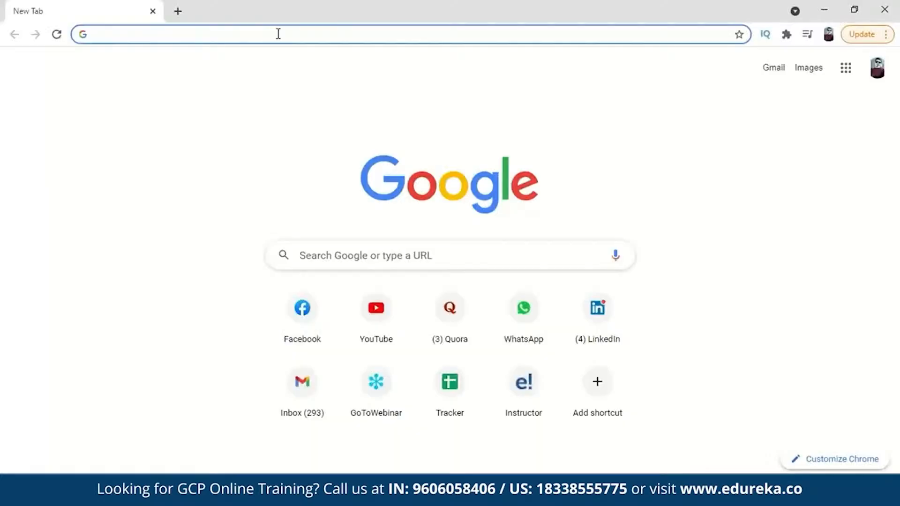
# Search the web for google cloud platform and open the Google Cloud Platform console from the results.
pyautogui.click(278, 32)
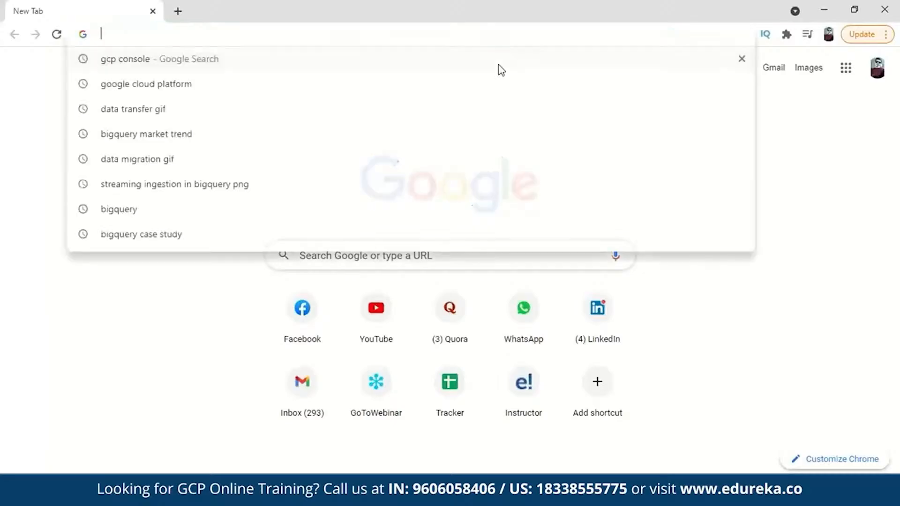
pyautogui.write('google')
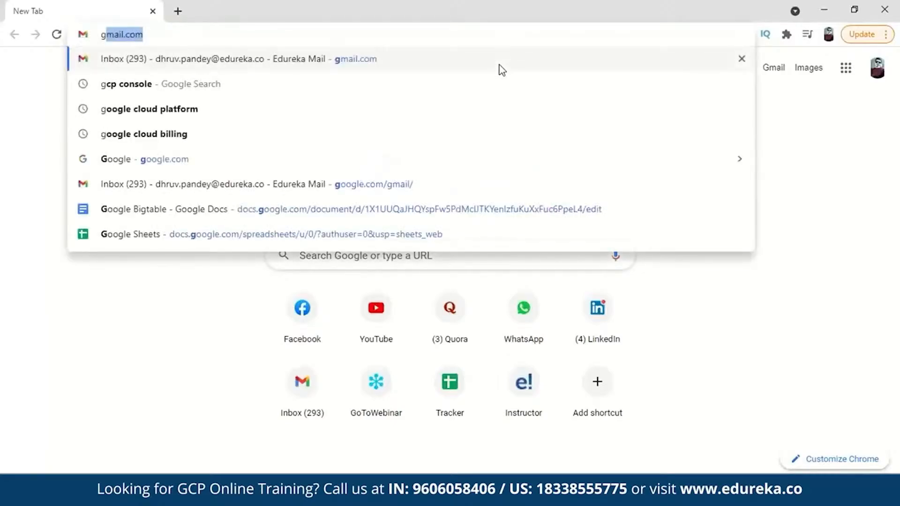
pyautogui.click(443, 74)
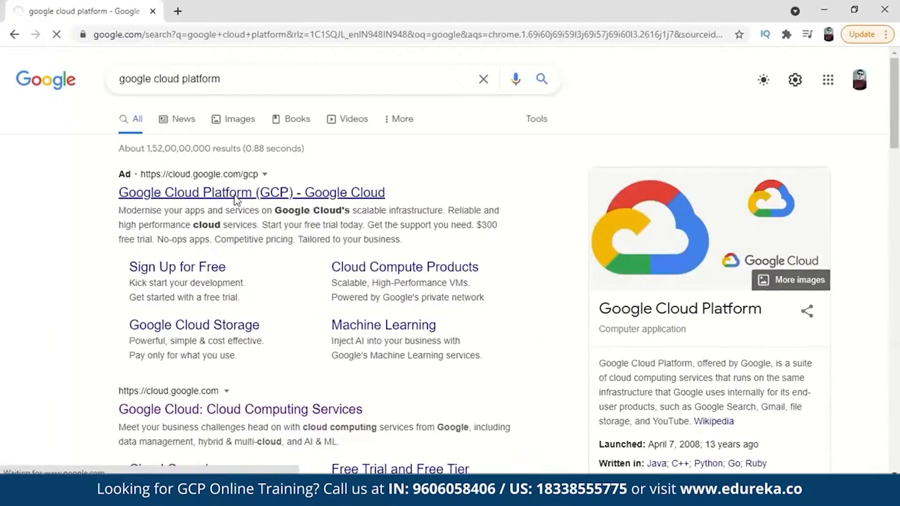
pyautogui.click(155, 193)
pyautogui.click(844, 74)
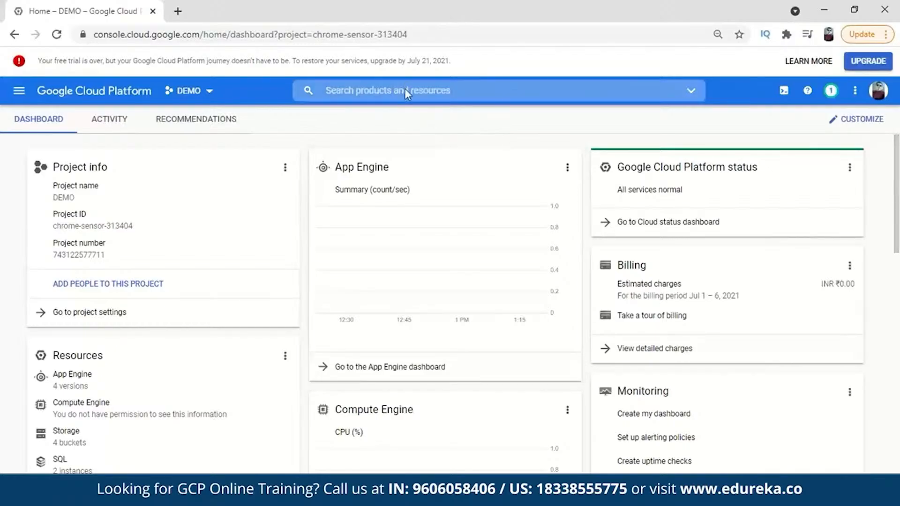
# Open BigQuery from the Big Data products of the DEMO project.
pyautogui.click(19, 100)
pyautogui.scroll(-8, 86, 247)
pyautogui.scroll(8, 89, 263)
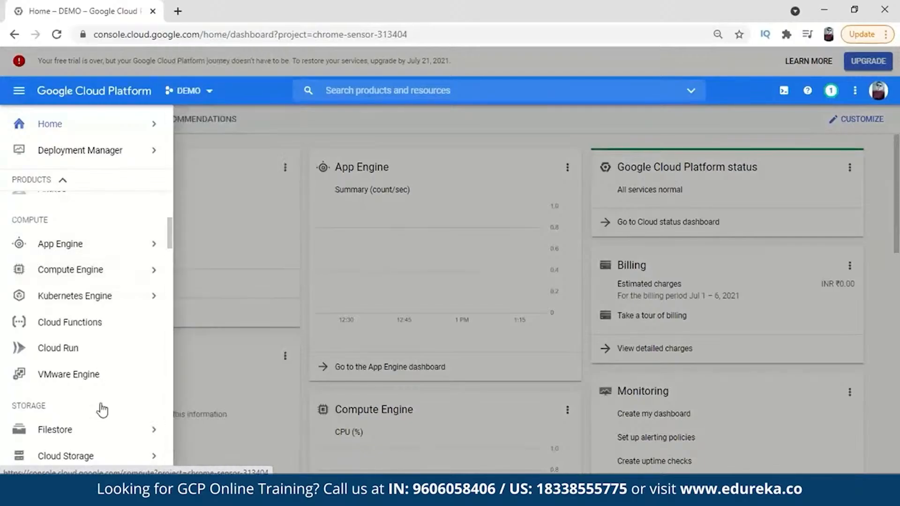
pyautogui.scroll(3, 100, 368)
pyautogui.scroll(-5, 113, 289)
pyautogui.scroll(-10, 111, 293)
pyautogui.moveTo(112, 293)
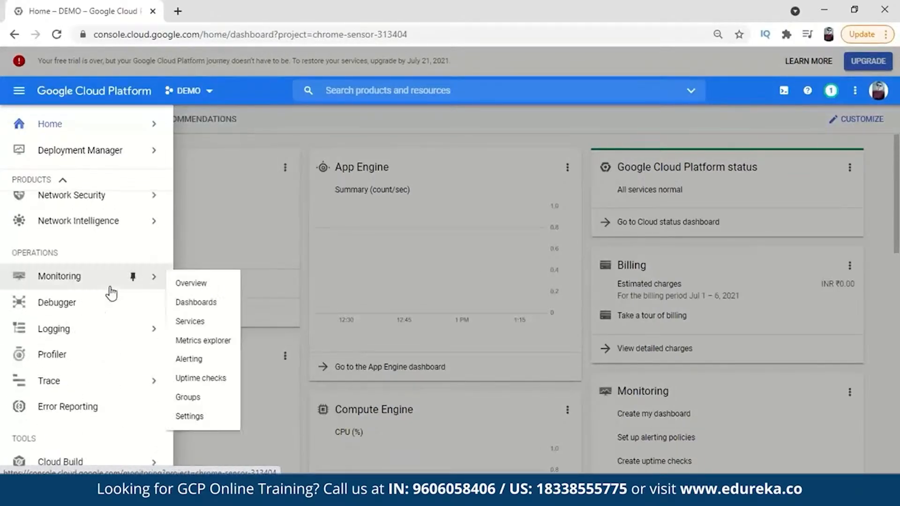
pyautogui.scroll(-8, 80, 276)
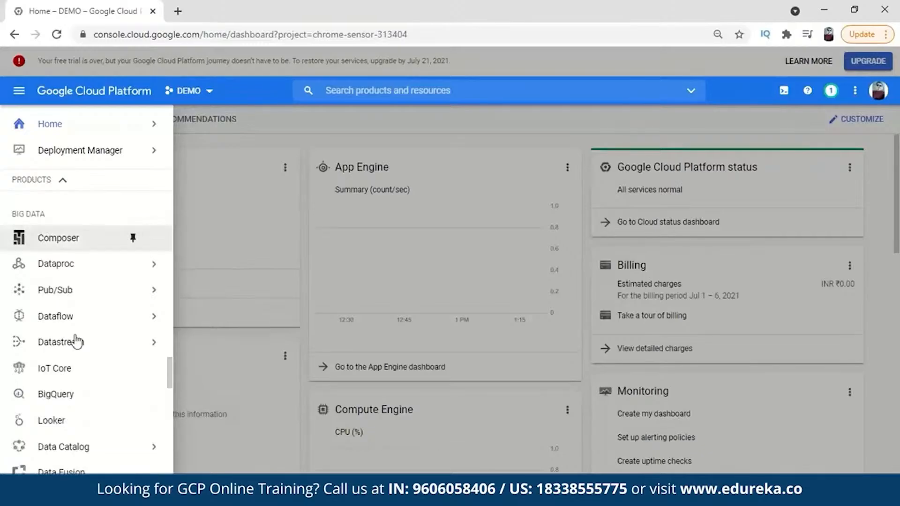
pyautogui.click(67, 396)
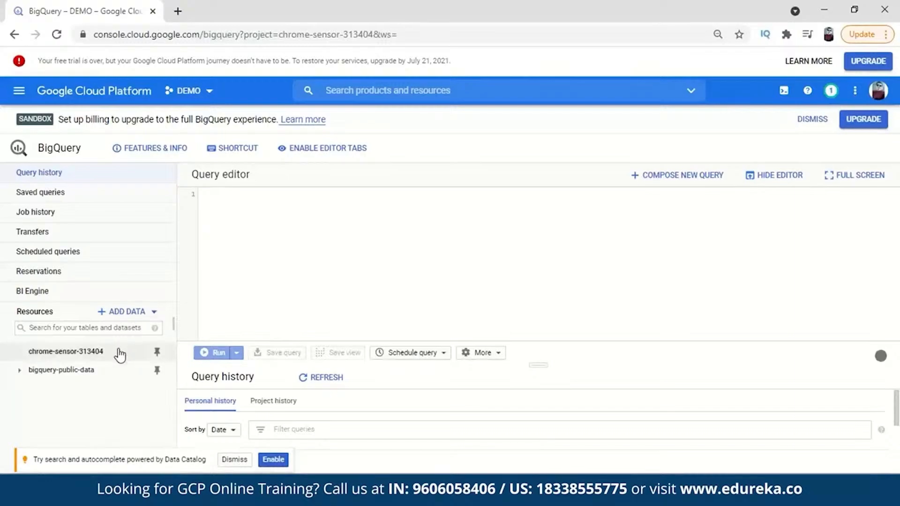
# Create a dataset with the ID demo_bq in the chrome-sensor-313404 project and open it.
pyautogui.click(120, 353)
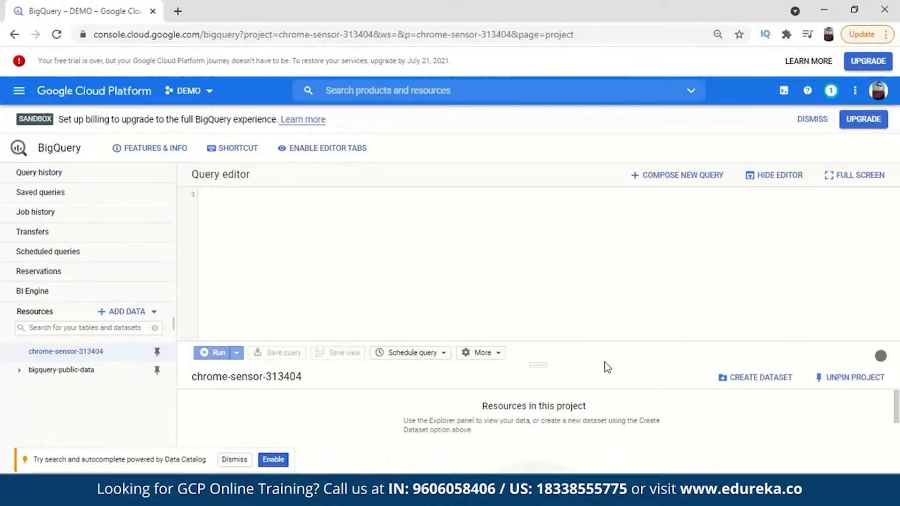
pyautogui.click(753, 384)
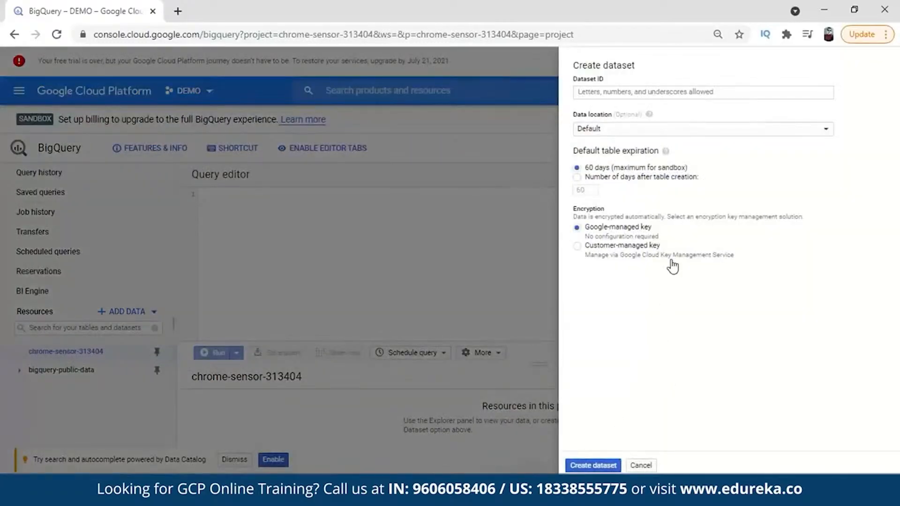
pyautogui.click(654, 93)
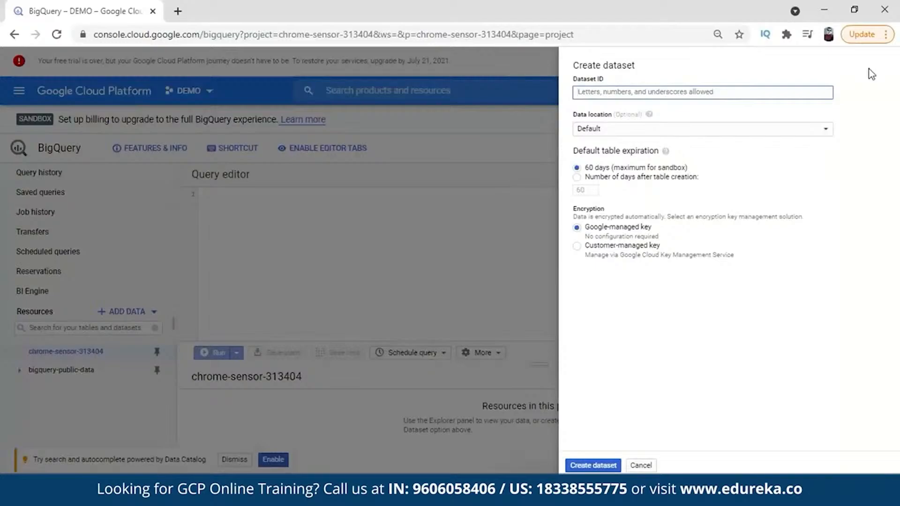
pyautogui.write('demo_bq')
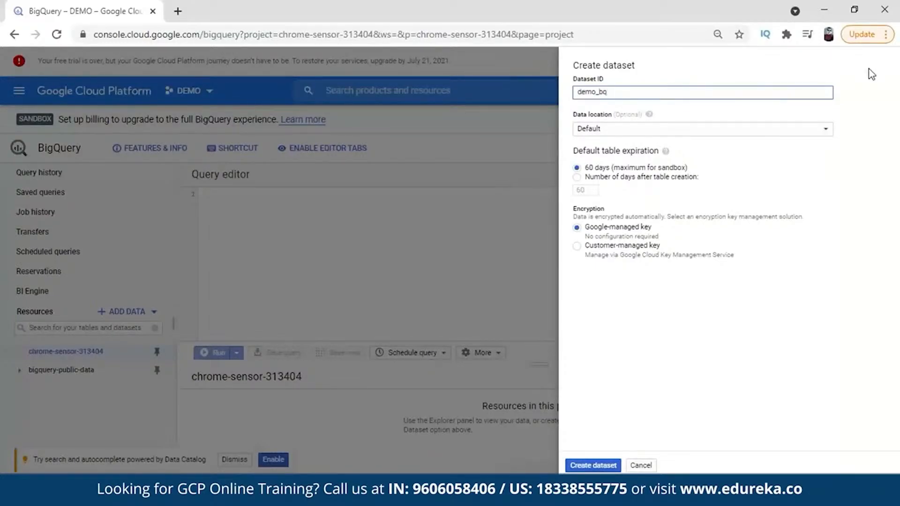
pyautogui.press('Return')
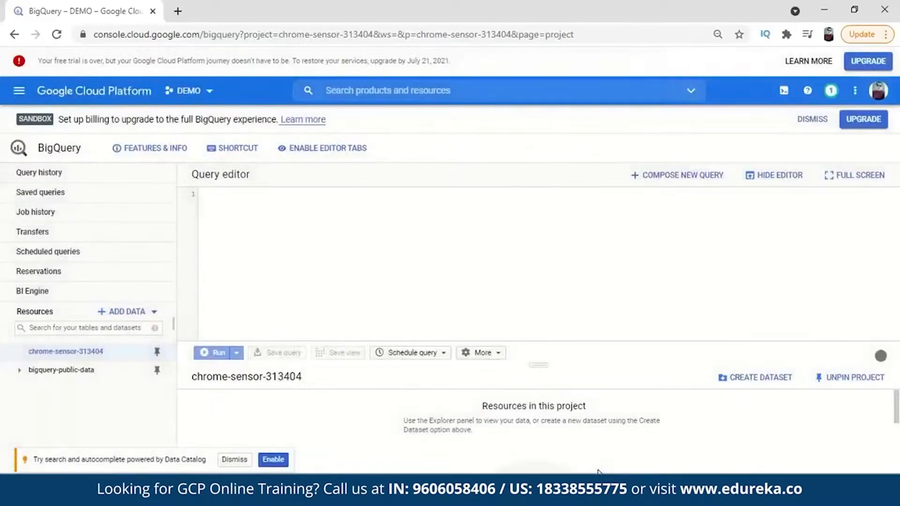
pyautogui.click(114, 372)
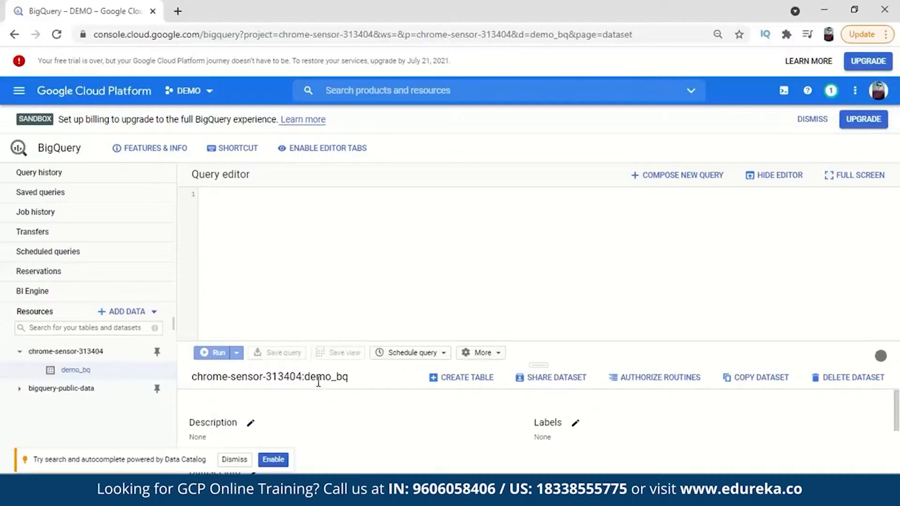
pyautogui.click(450, 382)
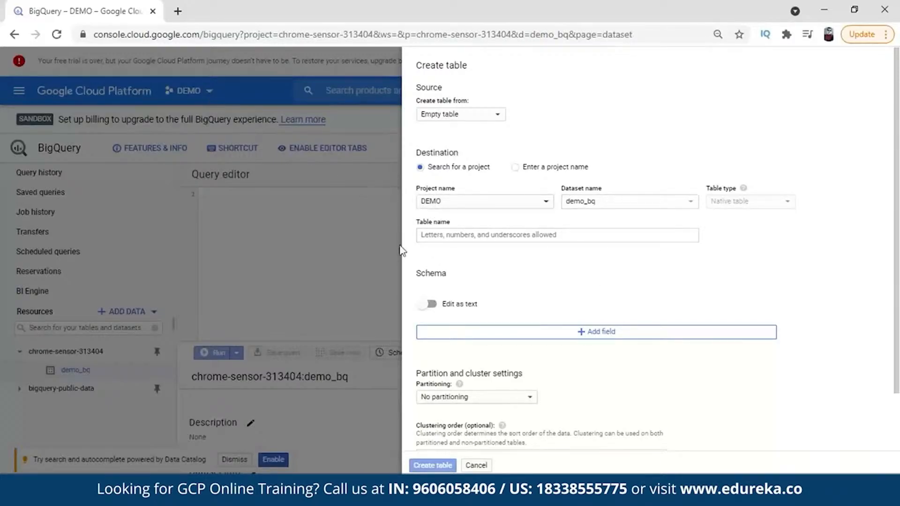
pyautogui.click(476, 465)
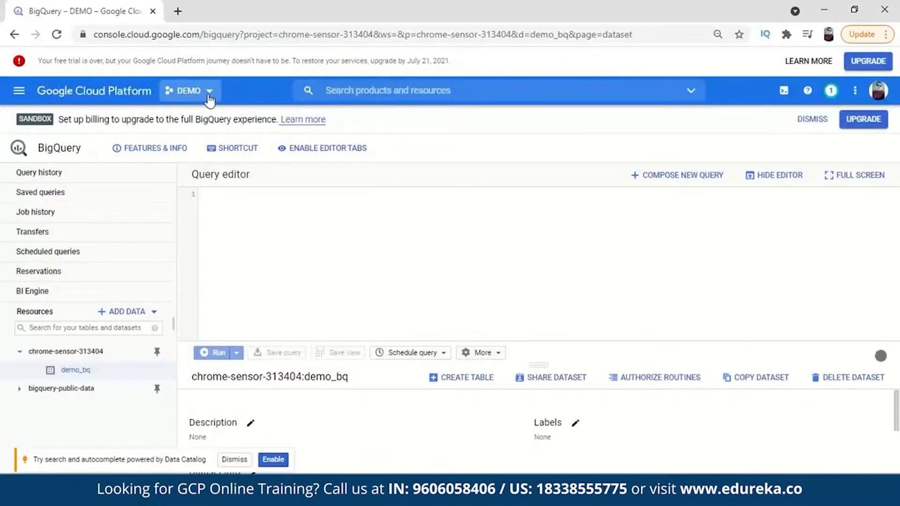
pyautogui.click(210, 100)
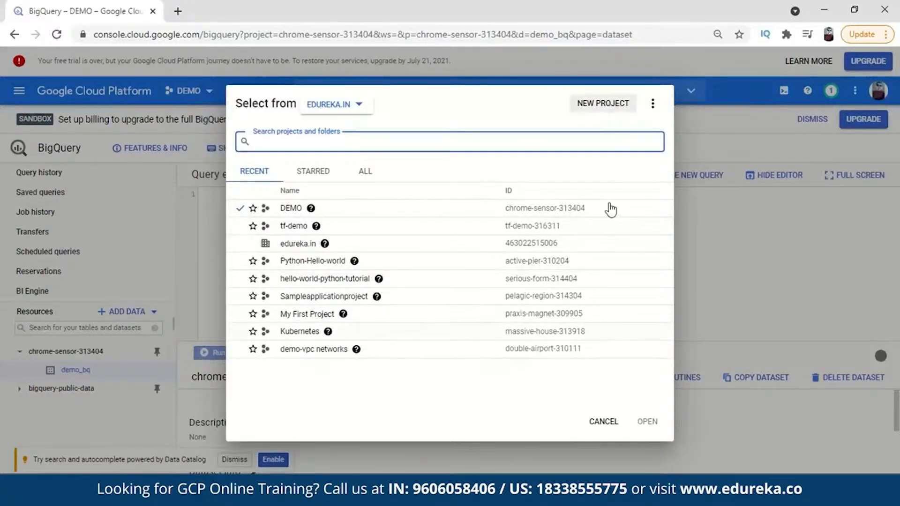
pyautogui.click(609, 421)
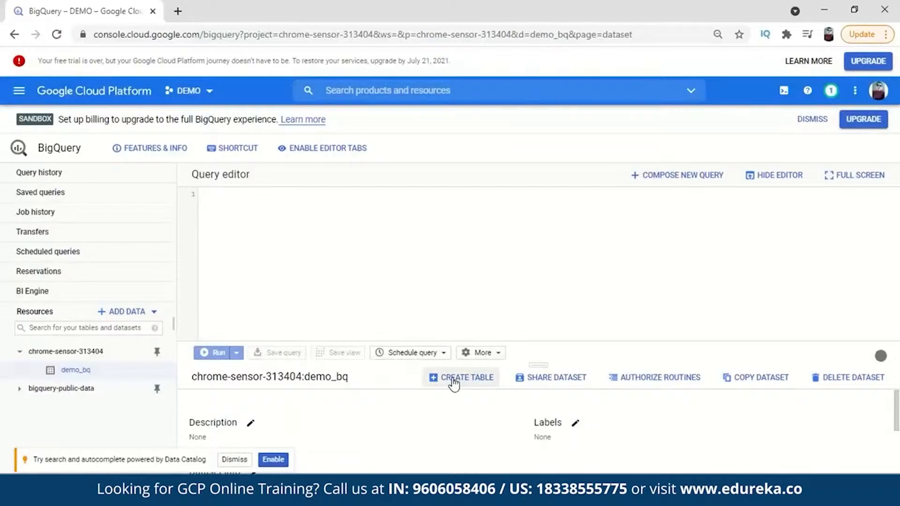
# Create an empty table named top_10_tech in the demo_bq dataset and expand the dataset to list its tables.
pyautogui.click(464, 379)
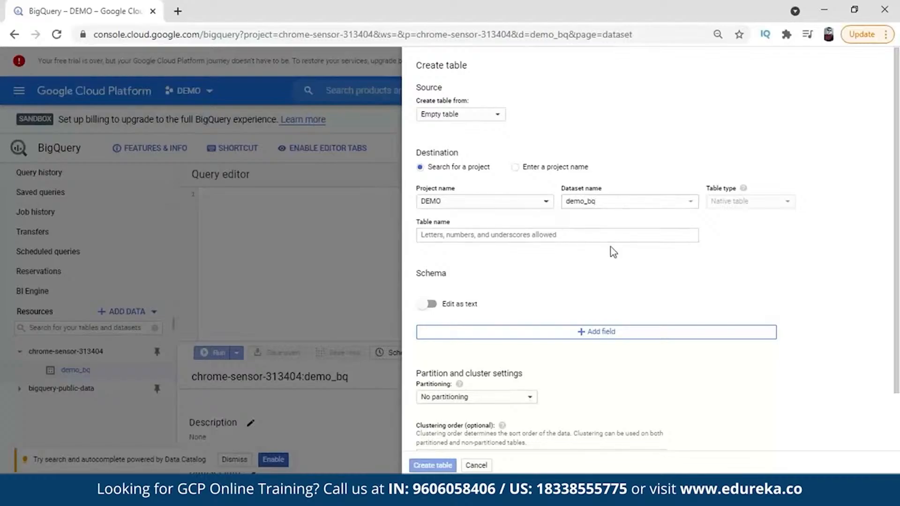
pyautogui.click(453, 235)
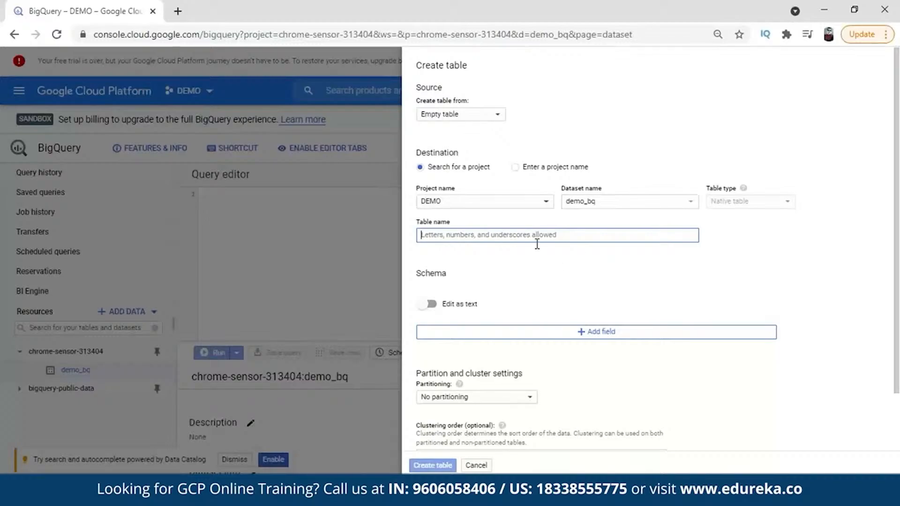
pyautogui.write('top_10')
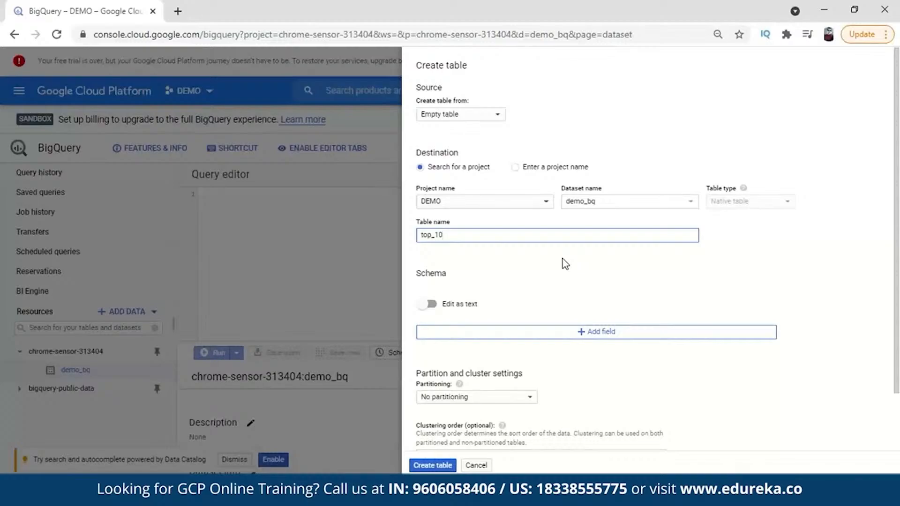
pyautogui.write('_tech')
pyautogui.click(430, 466)
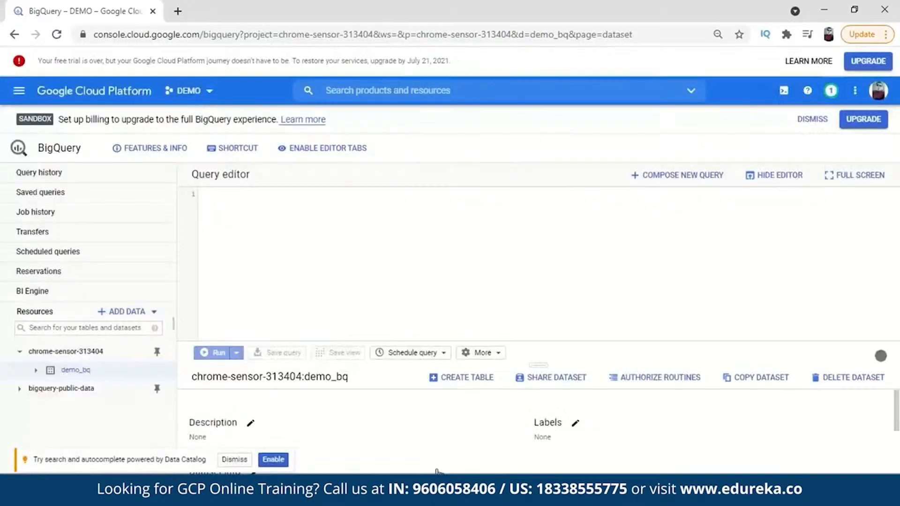
pyautogui.click(36, 369)
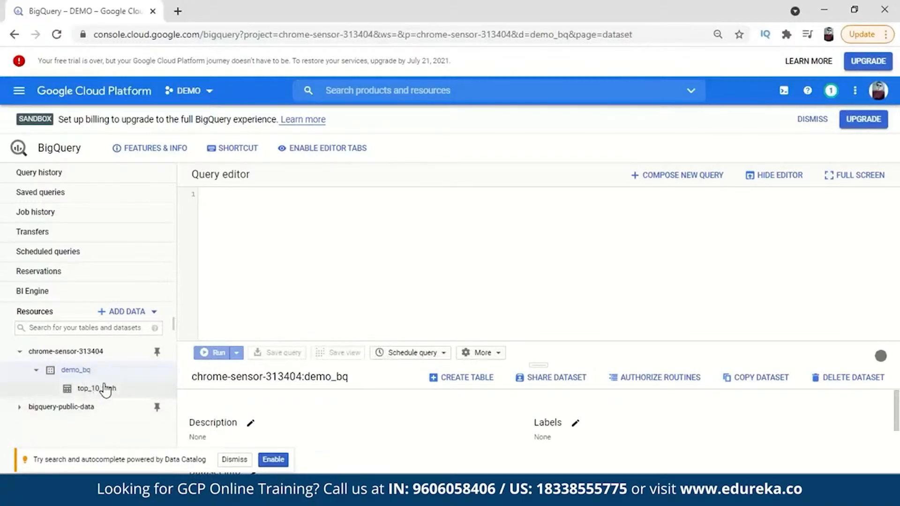
# Search the public datasets for stack overflow and open the Stack Overflow dataset's details page.
pyautogui.click(133, 314)
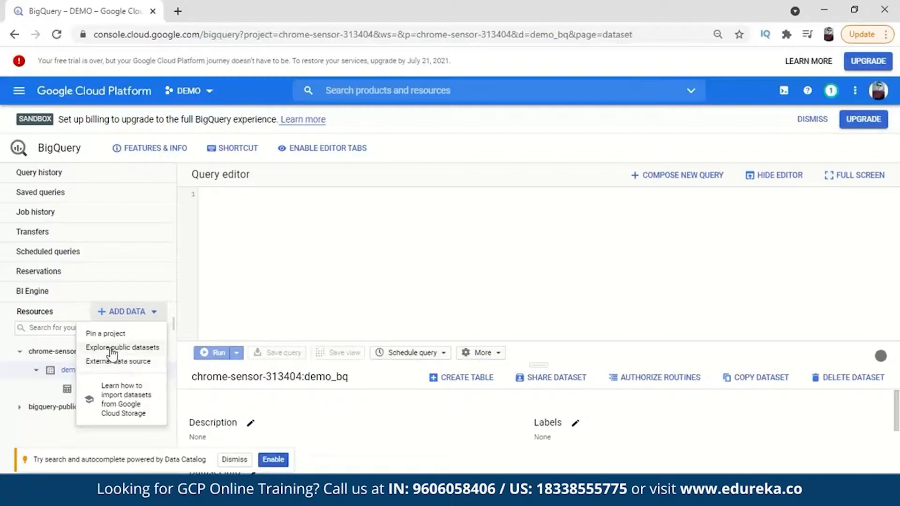
pyautogui.click(135, 356)
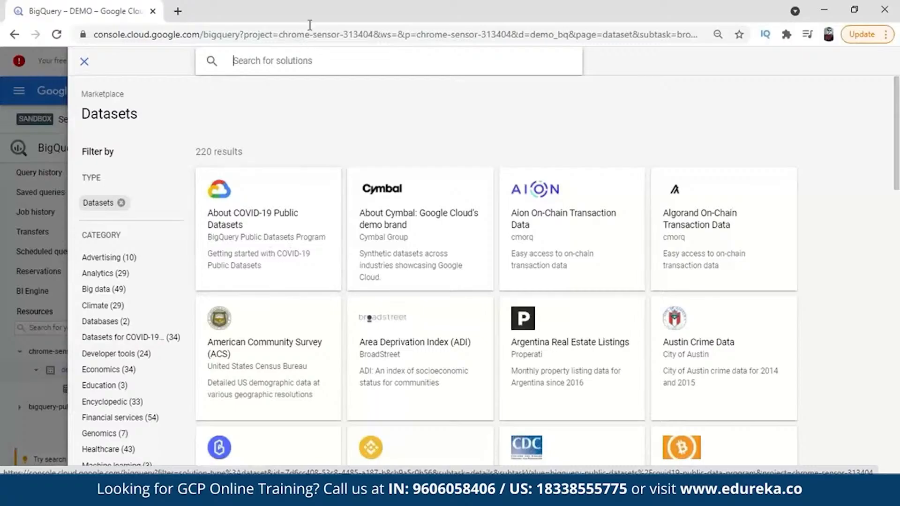
pyautogui.click(329, 65)
pyautogui.write('s')
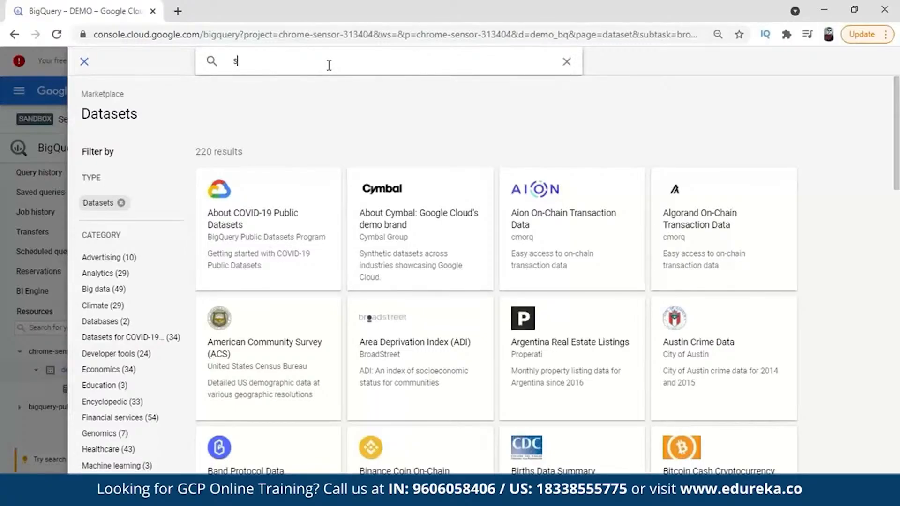
pyautogui.write('tack')
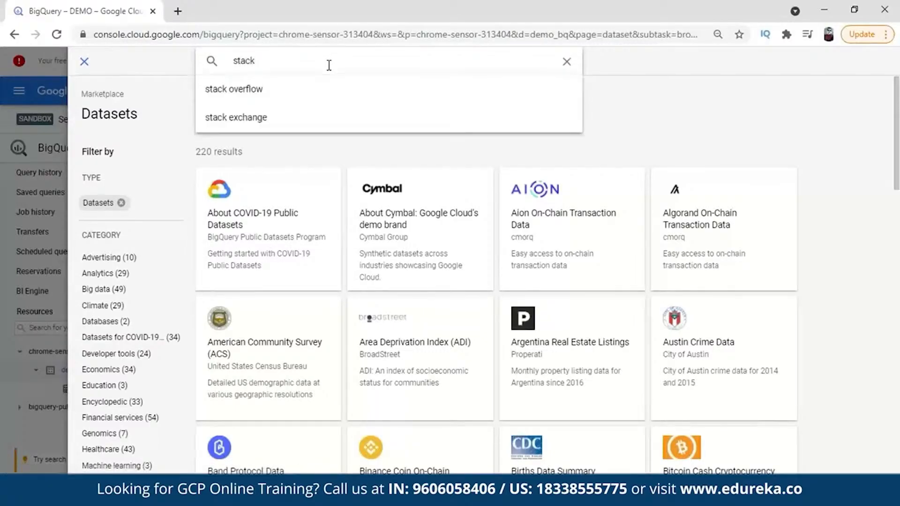
pyautogui.click(309, 92)
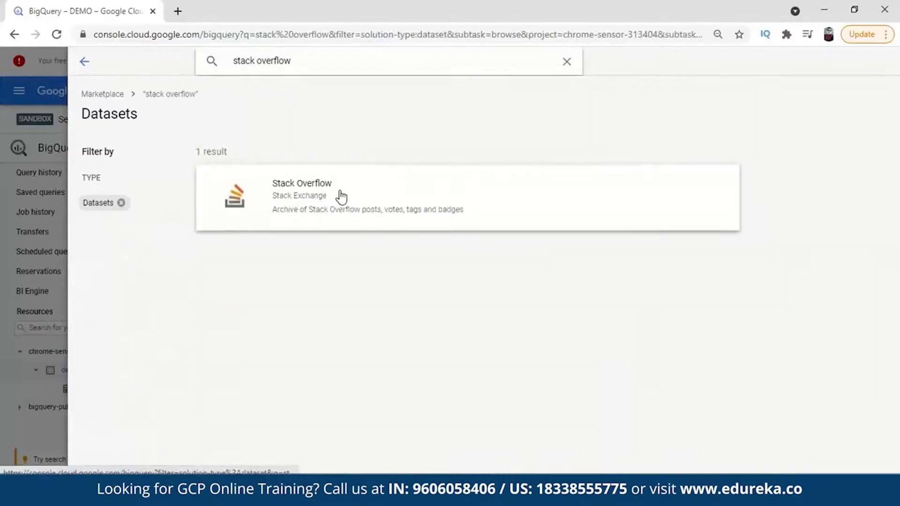
pyautogui.click(340, 192)
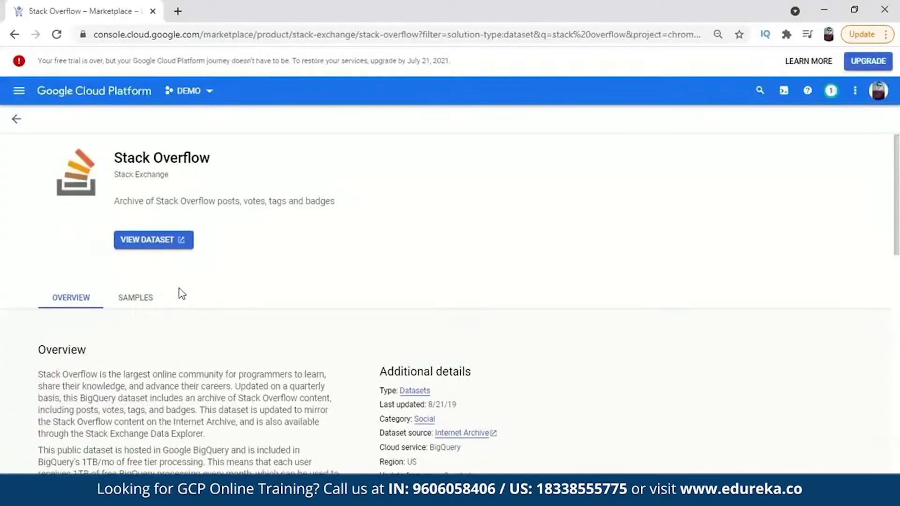
# Review the Stack Overflow dataset's overview, additional details and sample SQL queries.
pyautogui.scroll(-1, 175, 304)
pyautogui.scroll(-1, 99, 307)
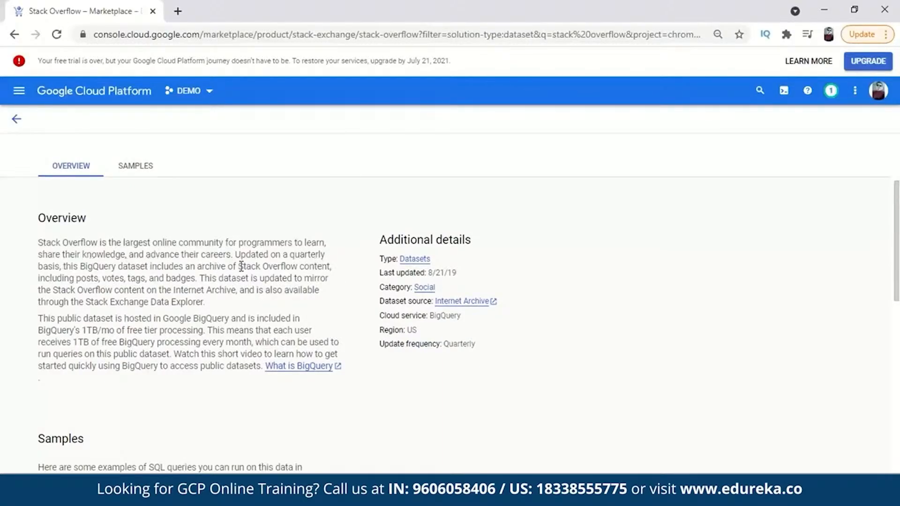
pyautogui.scroll(-1, 211, 298)
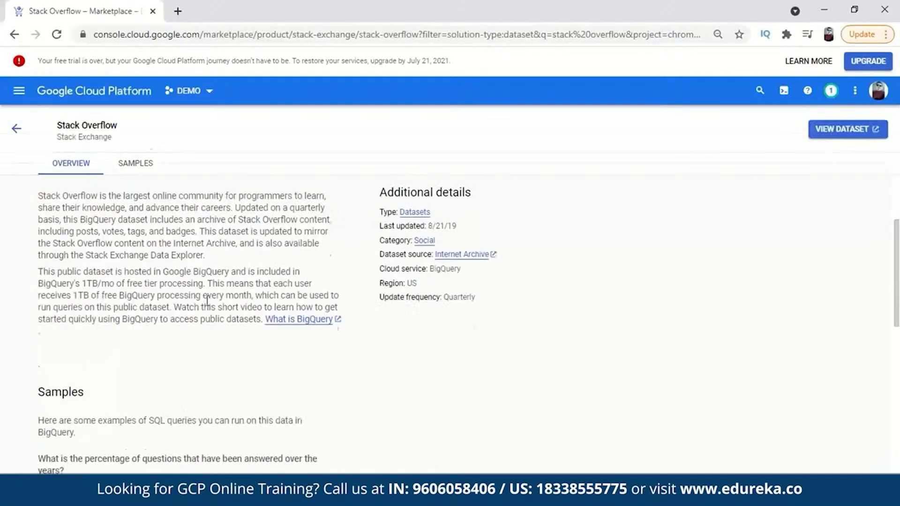
pyautogui.scroll(-3, 207, 300)
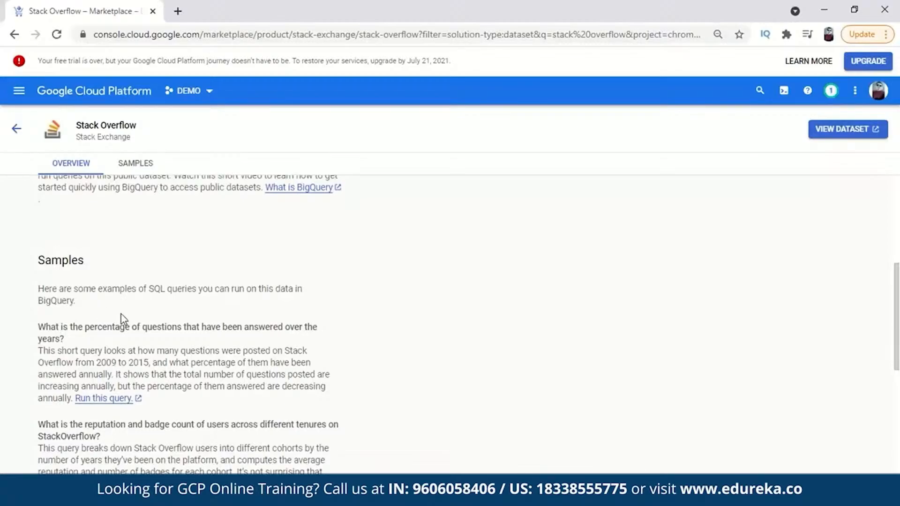
pyautogui.scroll(-4, 122, 293)
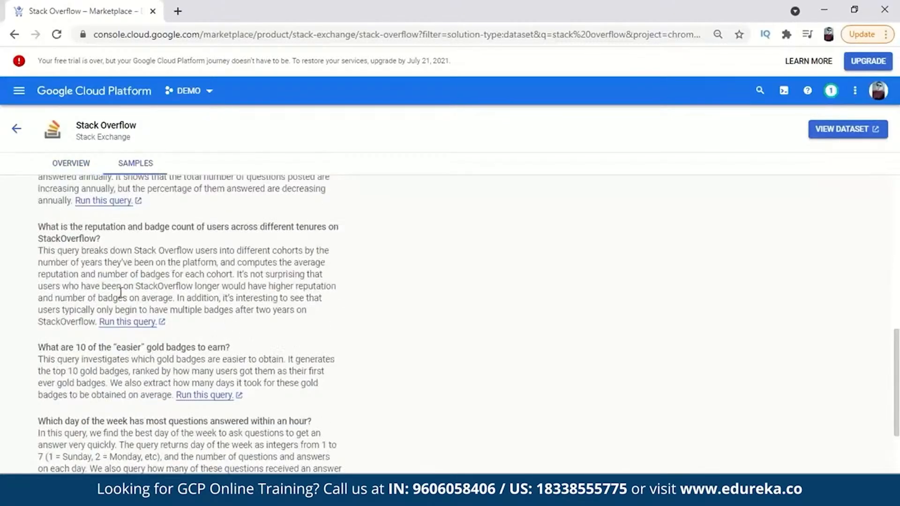
pyautogui.scroll(-3, 161, 264)
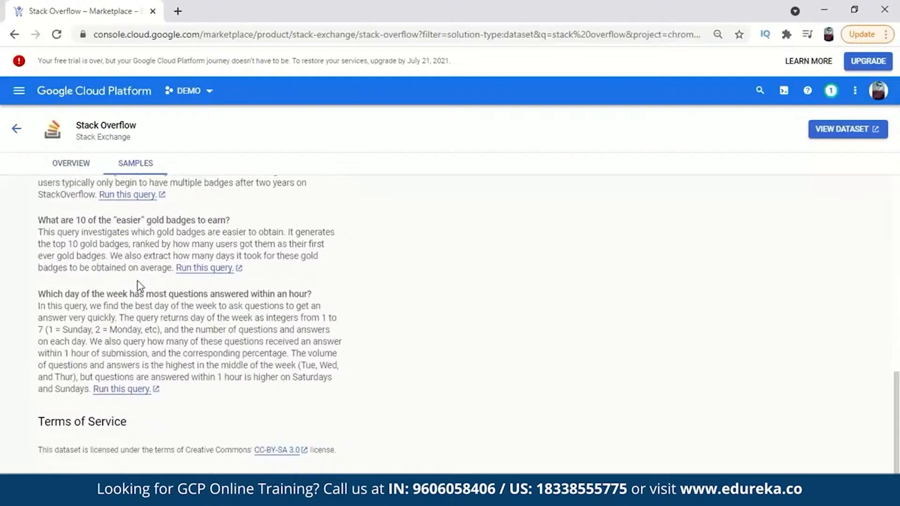
pyautogui.scroll(10, 141, 298)
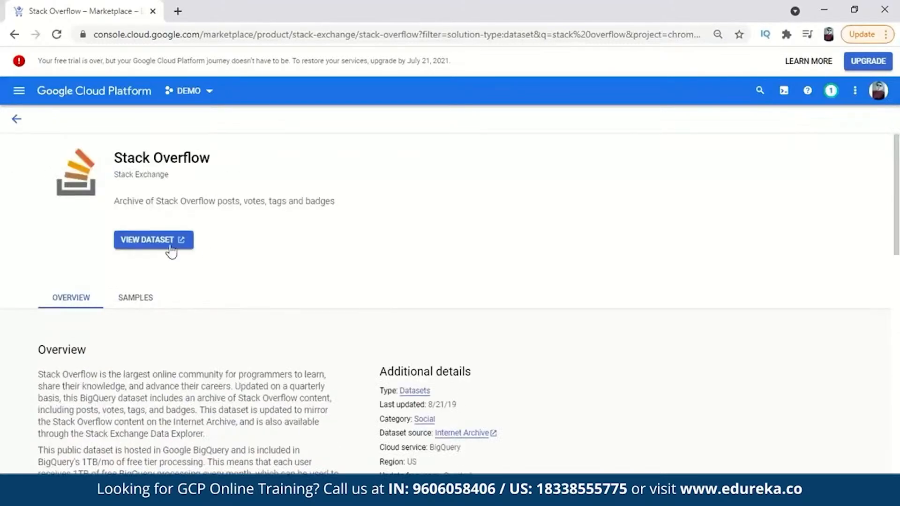
# View the Stack Overflow dataset in BigQuery, expand stackoverflow under the public data, and open its posts_questions table.
pyautogui.click(139, 241)
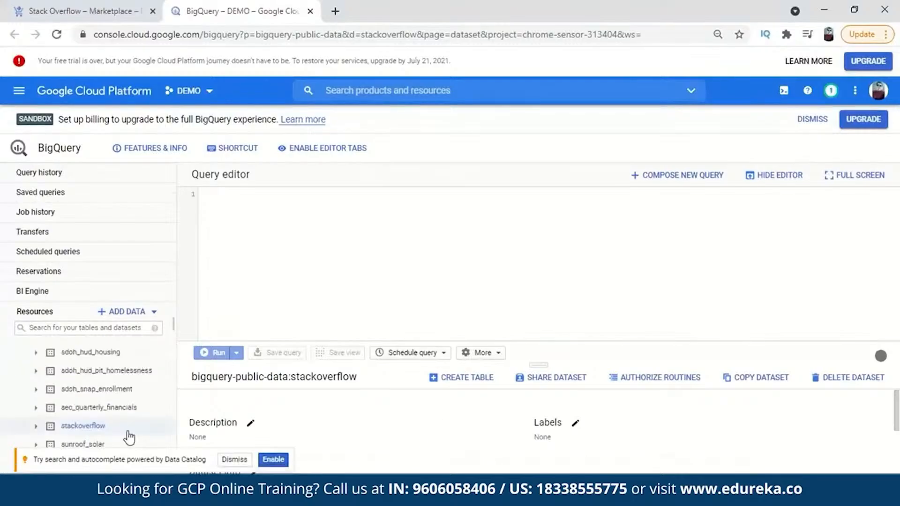
pyautogui.click(97, 427)
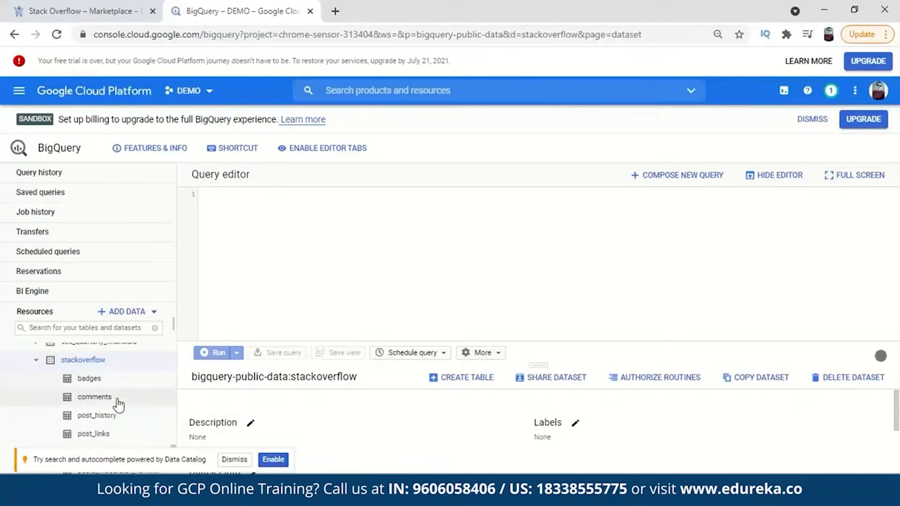
pyautogui.scroll(-3, 113, 390)
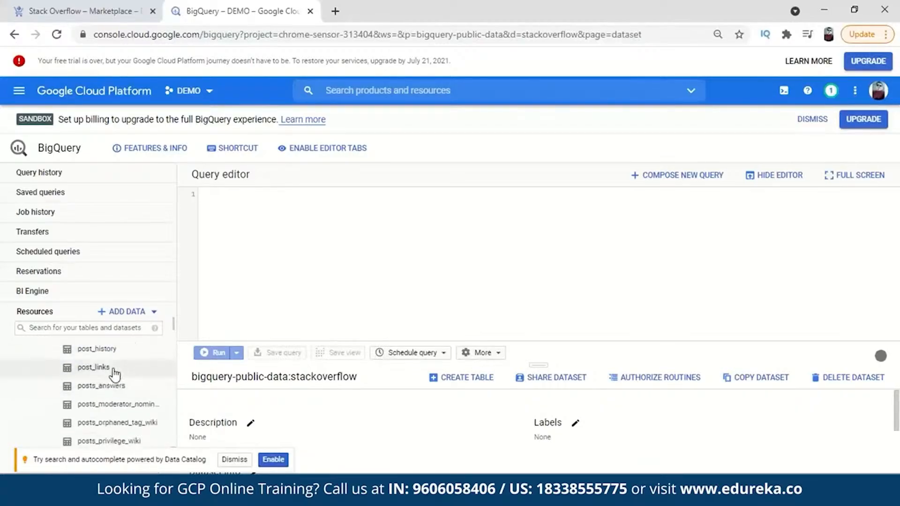
pyautogui.scroll(-3, 110, 408)
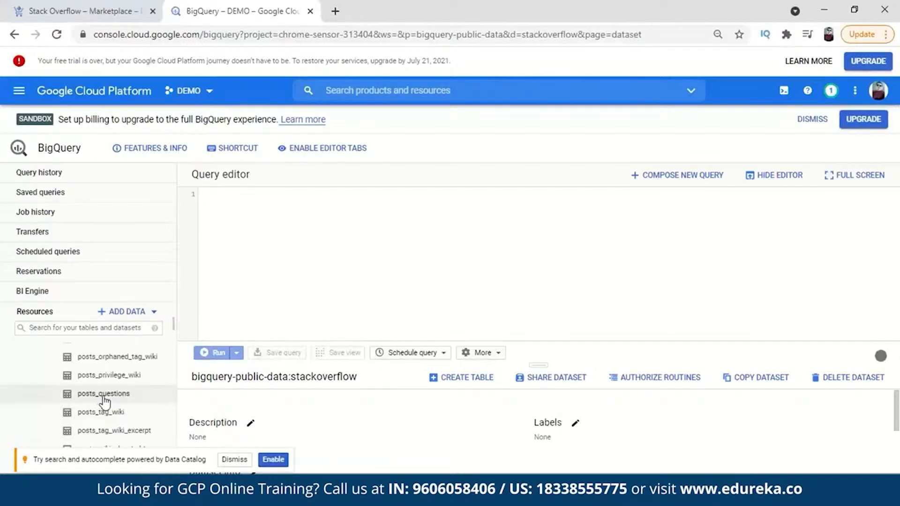
pyautogui.click(119, 398)
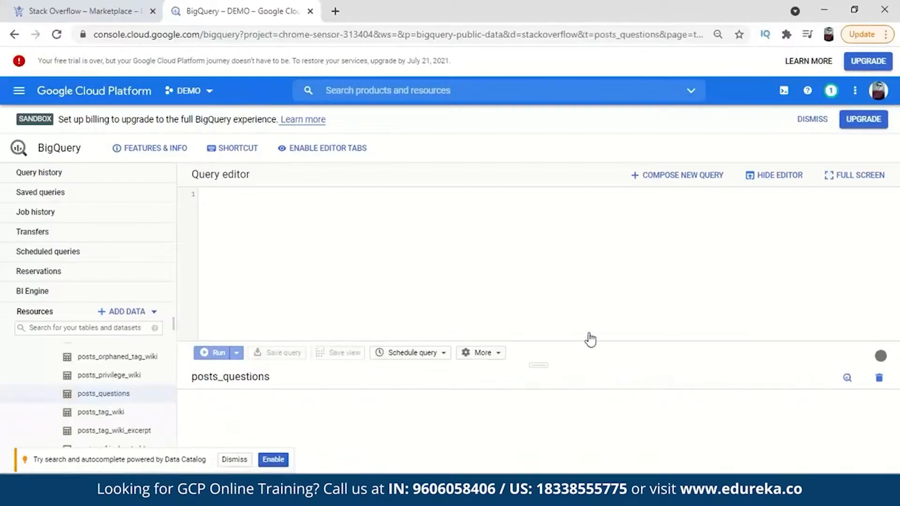
# Review the schema, table details and data preview of posts_questions, including the preview's last columns.
pyautogui.moveTo(544, 363); pyautogui.dragTo(547, 291)
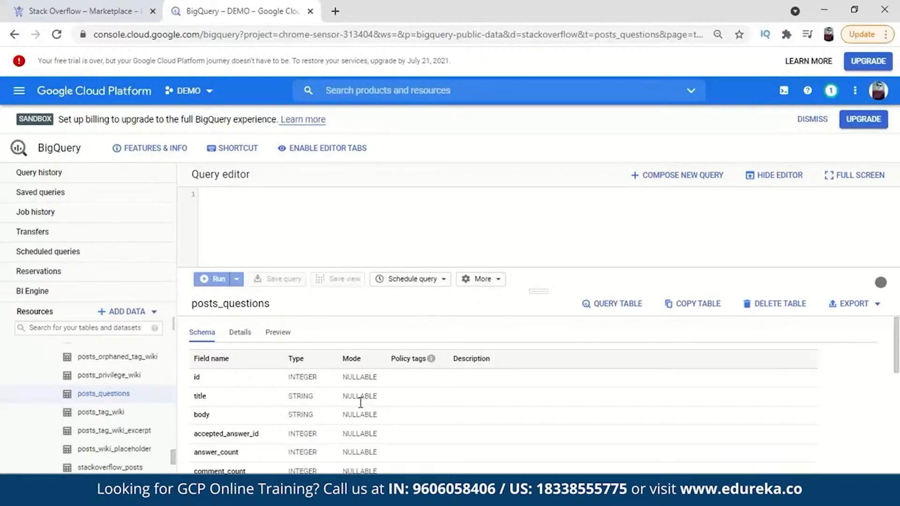
pyautogui.click(240, 332)
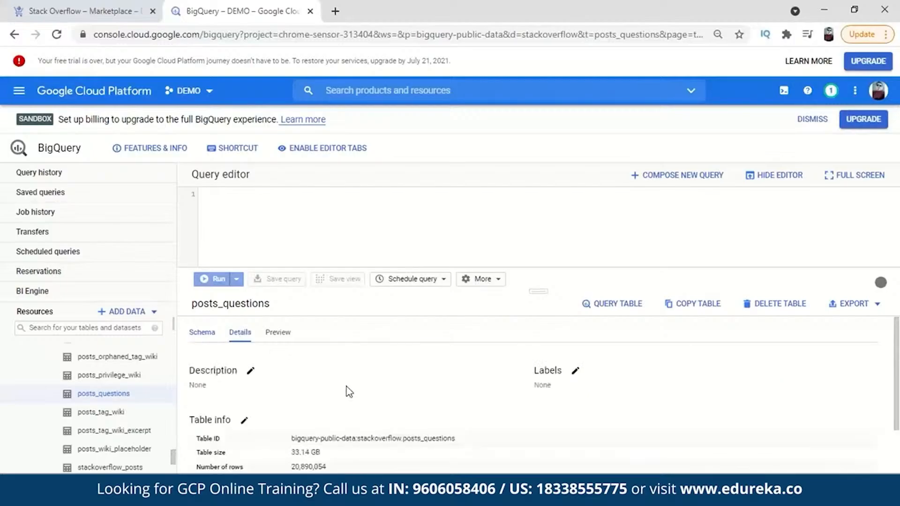
pyautogui.scroll(-2, 348, 392)
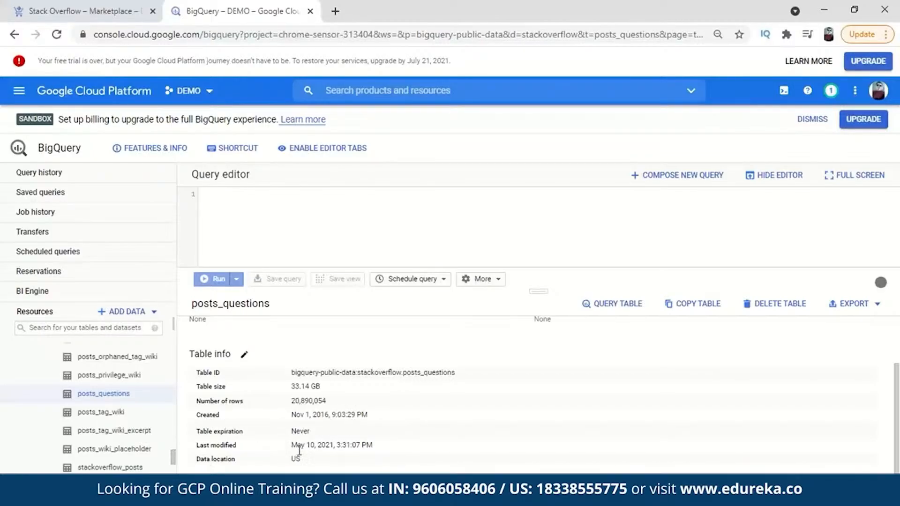
pyautogui.scroll(2, 362, 446)
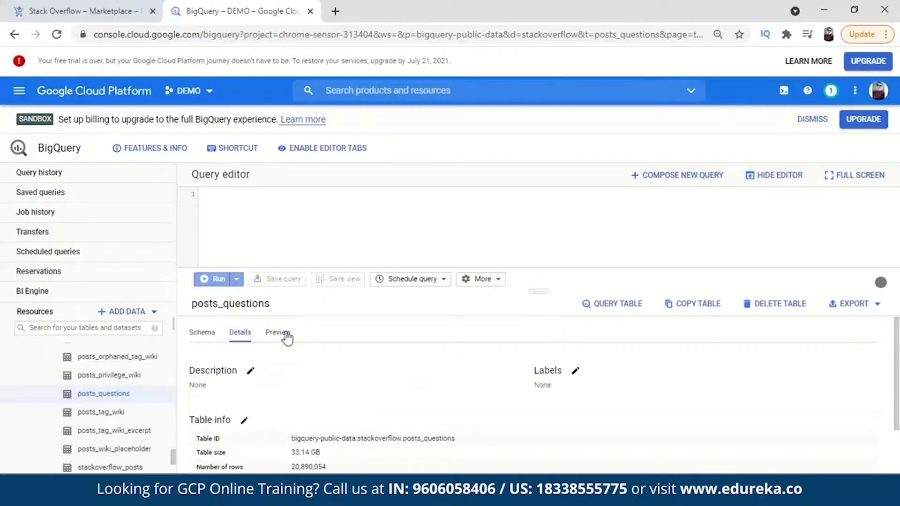
pyautogui.click(286, 333)
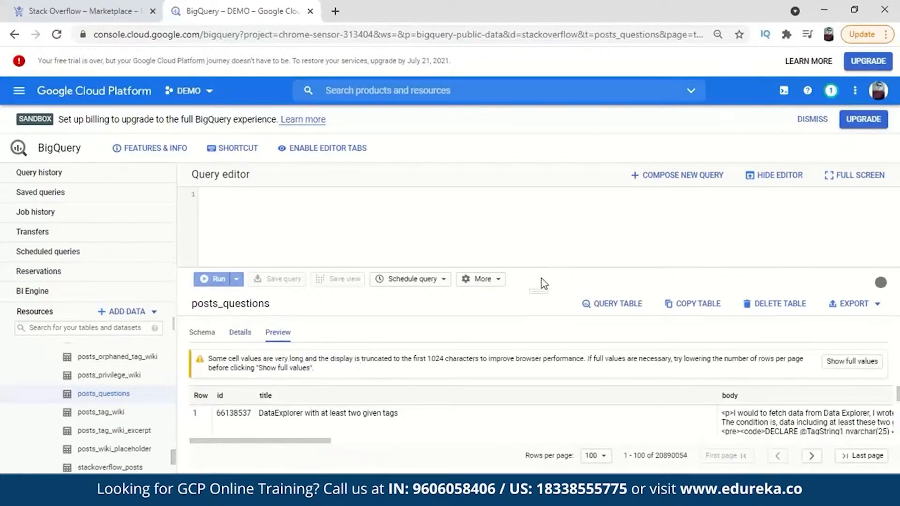
pyautogui.moveTo(538, 291); pyautogui.dragTo(542, 235)
pyautogui.moveTo(317, 435); pyautogui.dragTo(899, 442)
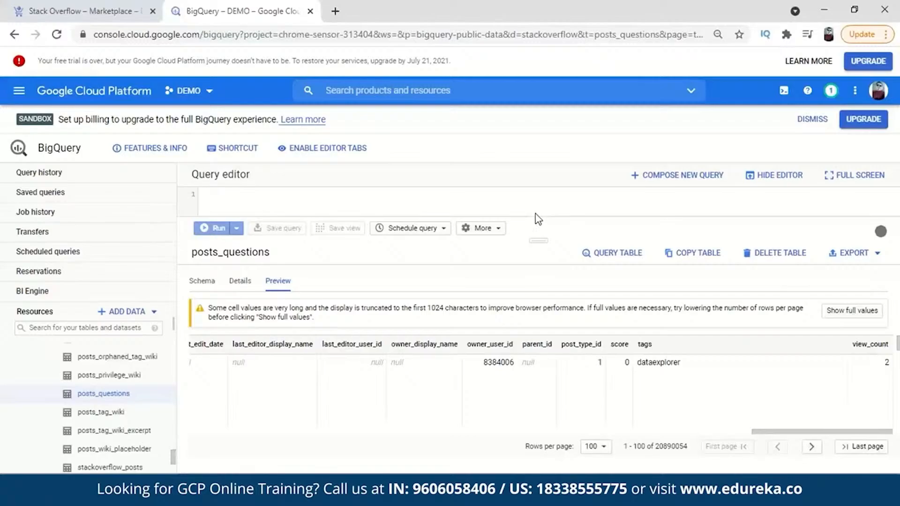
pyautogui.moveTo(539, 240); pyautogui.dragTo(539, 284)
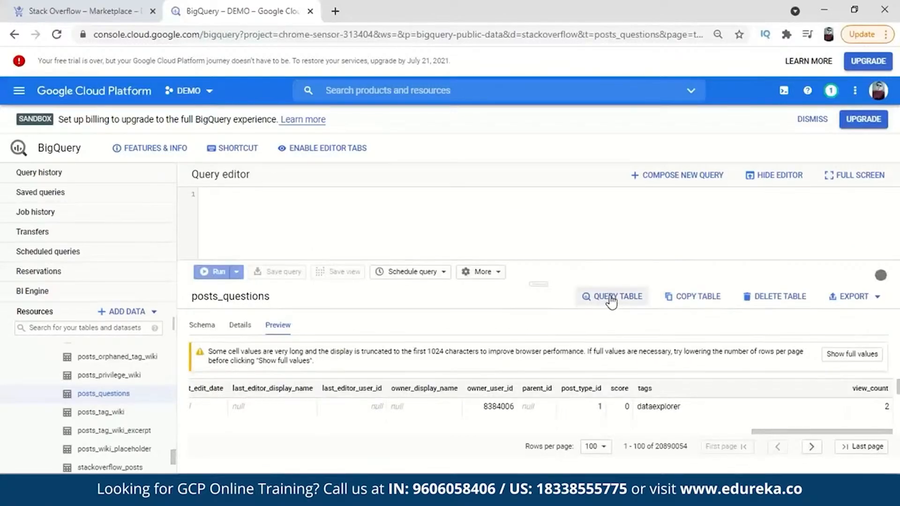
# Start a query on posts_questions that selects split(tags, '|') tags, and remove its LIMIT 1000 clause.
pyautogui.click(611, 301)
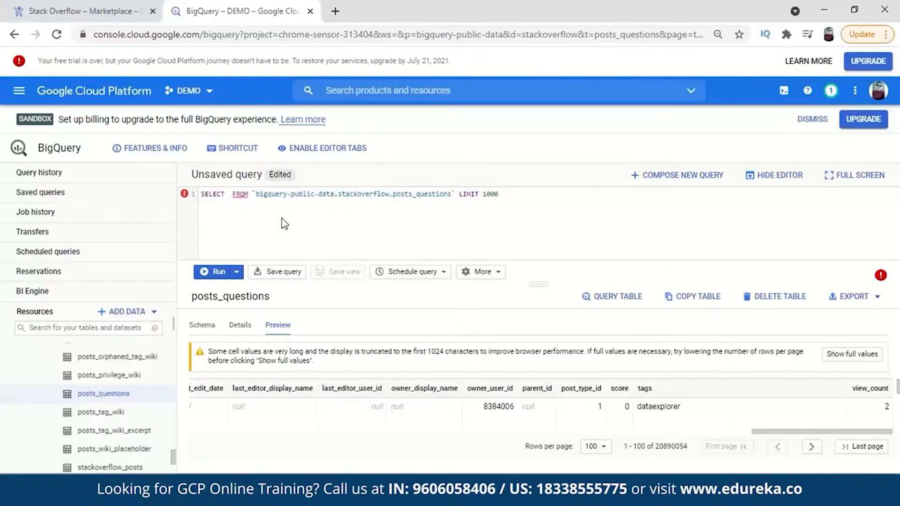
pyautogui.write('split')
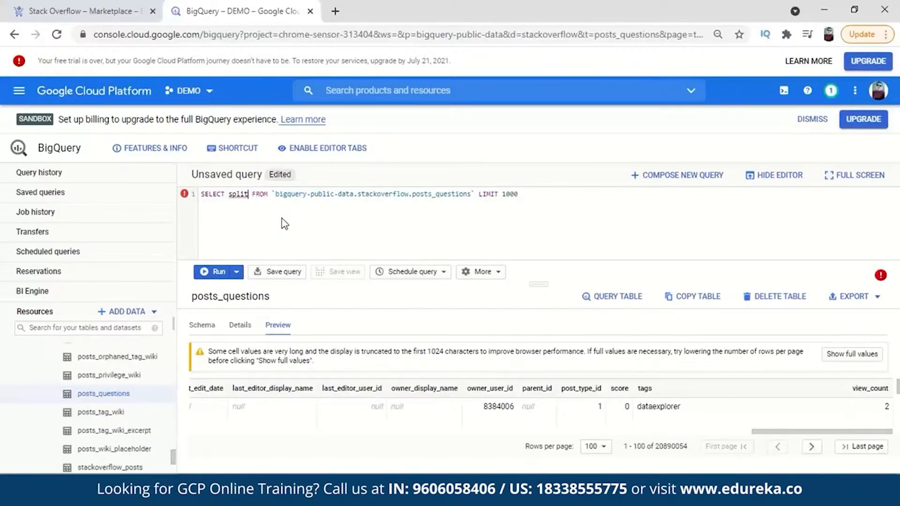
pyautogui.write('(')
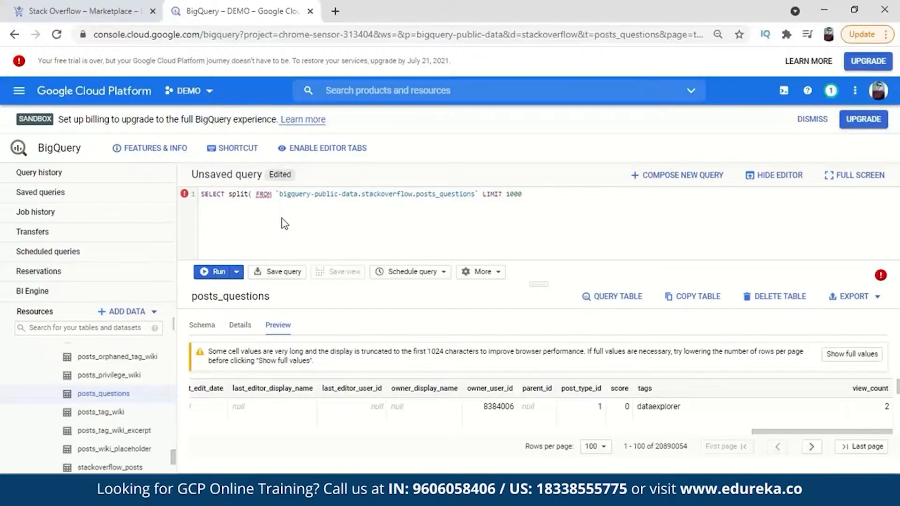
pyautogui.write("tags, '|'")
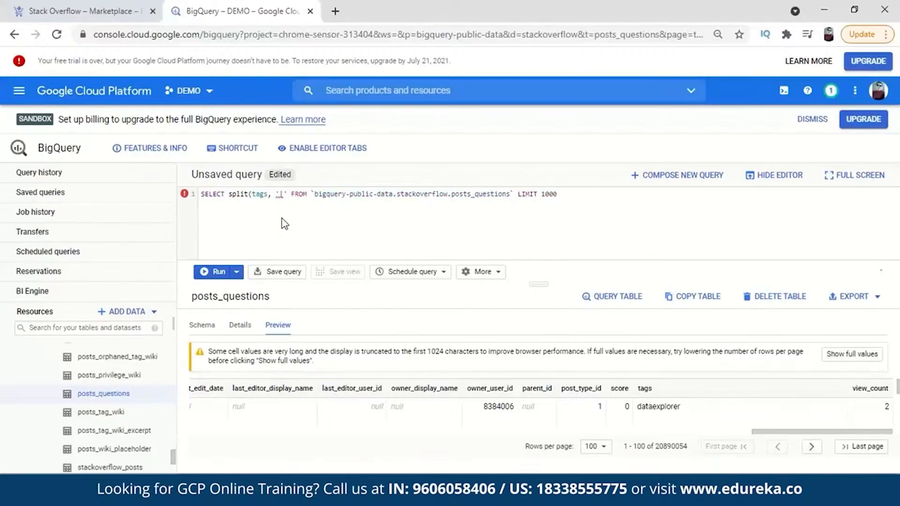
pyautogui.write(') tags')
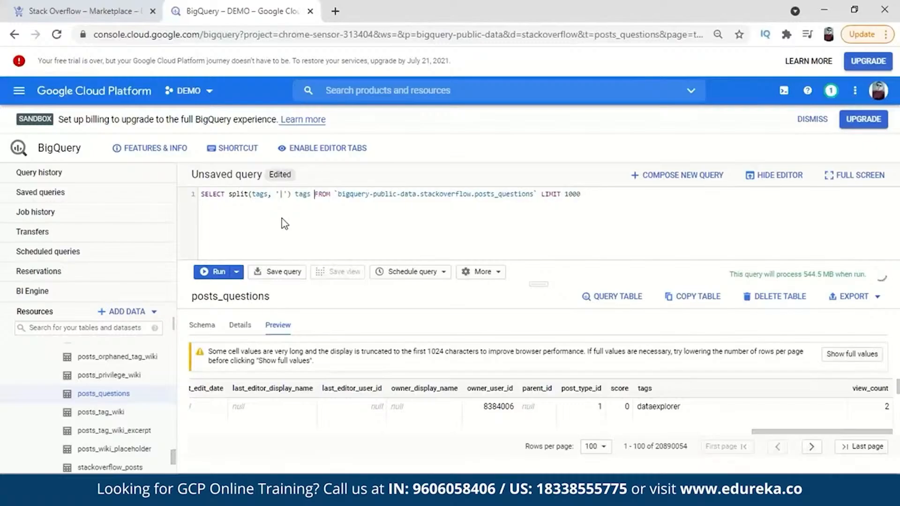
pyautogui.moveTo(595, 191); pyautogui.dragTo(544, 196)
pyautogui.press('BackSpace')
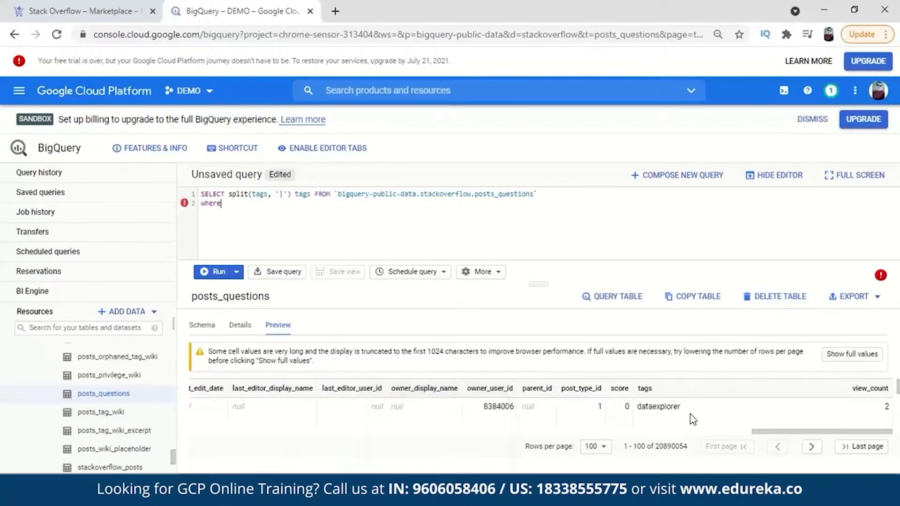
# Add the filter where EXTRACT (YEAR from creation_data) >= 2008 and enclose the whole query in parentheses as a subquery.
pyautogui.moveTo(800, 436); pyautogui.dragTo(768, 434)
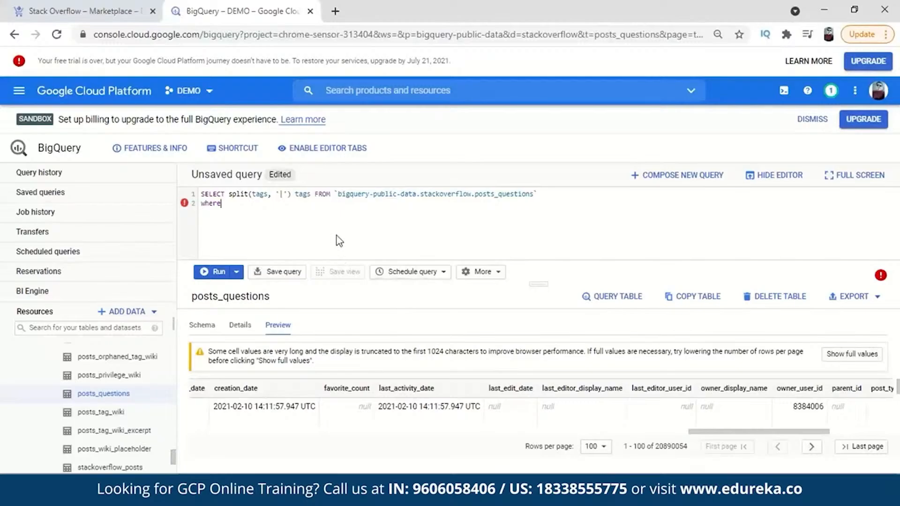
pyautogui.write('t (YEAR  from creation_data')
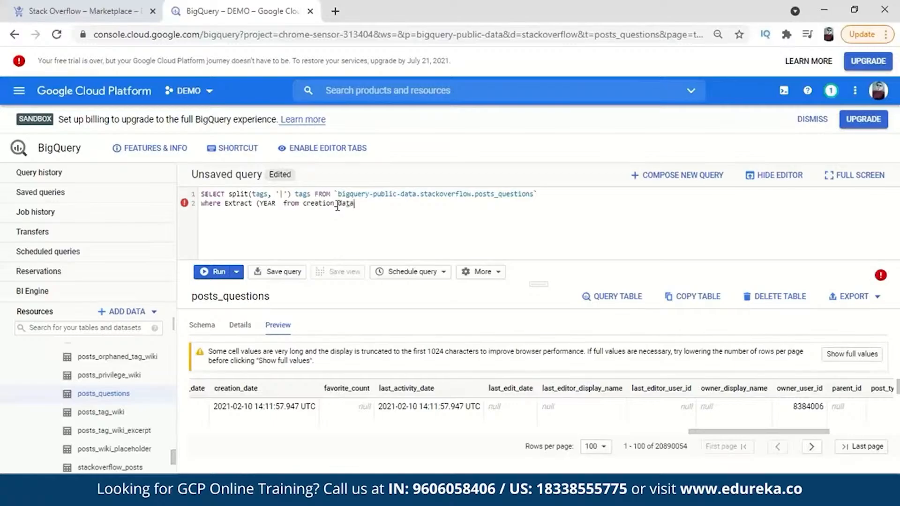
pyautogui.click(254, 204)
pyautogui.press('BackSpace')
pyautogui.press('BackSpace')
pyautogui.press('BackSpace')
pyautogui.press('BackSpace')
pyautogui.press('BackSpace')
pyautogui.press('BackSpace')
pyautogui.write('XTRACT')
pyautogui.click(398, 203)
pyautogui.write(') >= 2008)')
pyautogui.press('Return')
pyautogui.write('creatio')
pyautogui.write('(')
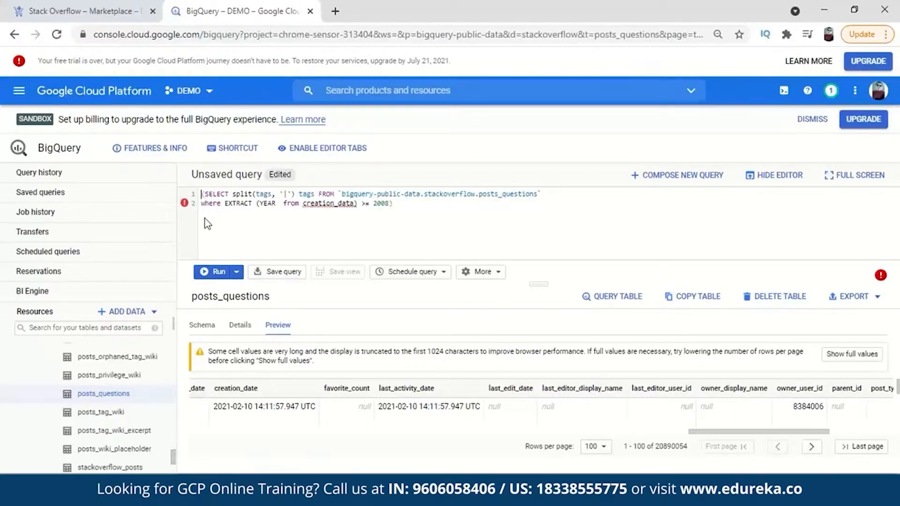
# Add the outer line SELECT flattened_tags, count(*) tag_count from above the subquery, and correct the filter's column name to creation_date.
pyautogui.press('Return')
pyautogui.press('Up')
pyautogui.write('SELECT flattened')
pyautogui.write(', count(*)')
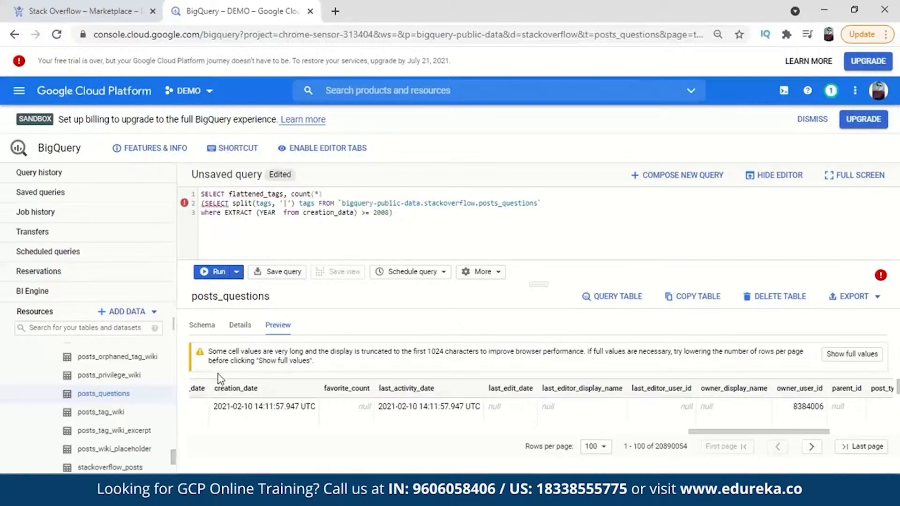
pyautogui.write(' tag_count from')
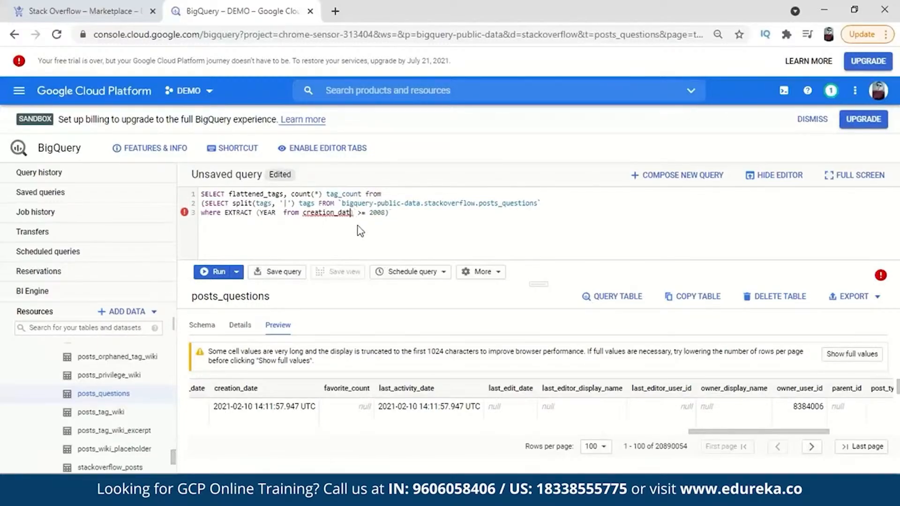
pyautogui.write('e)')
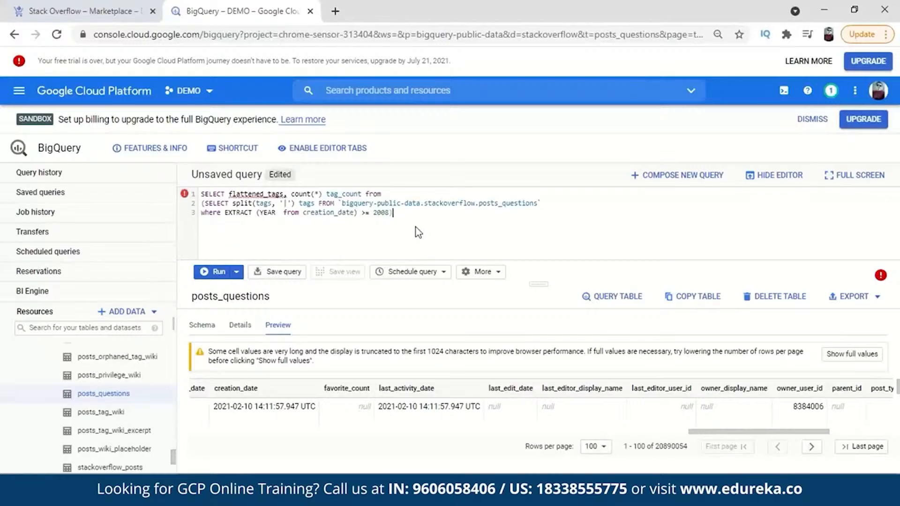
# Append cross join unnest(tags) flattened_tags and group by flattened_tags after the subquery.
pyautogui.moveTo(186, 200)
pyautogui.write('join')
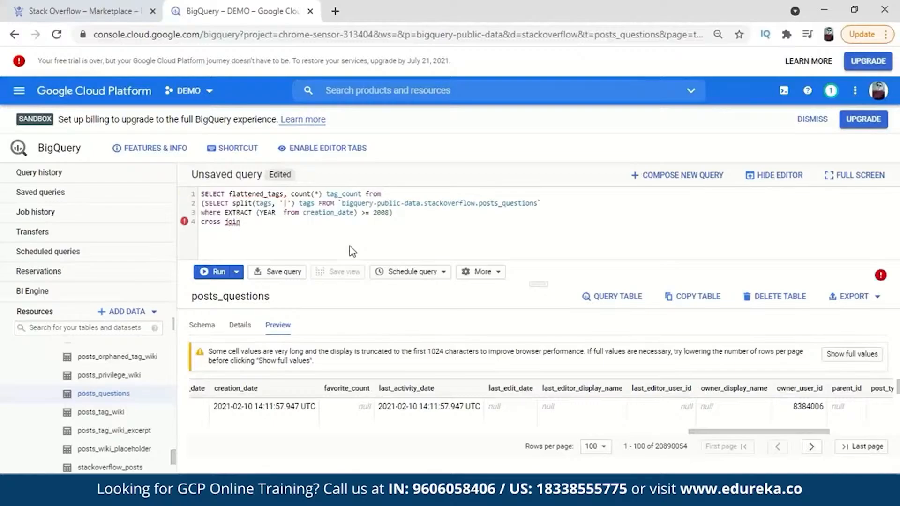
pyautogui.write(' unnest(tags) flattened_tags')
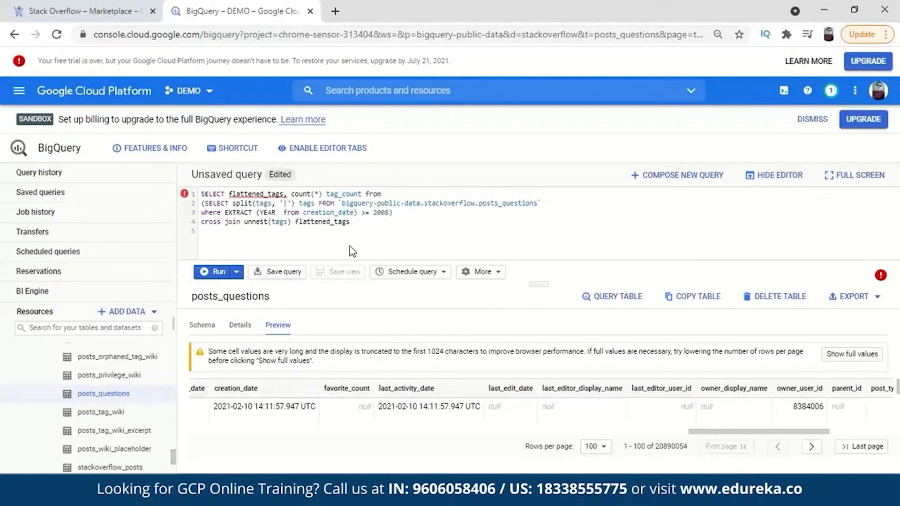
pyautogui.write('by flattened_tags')
pyautogui.press('Return')
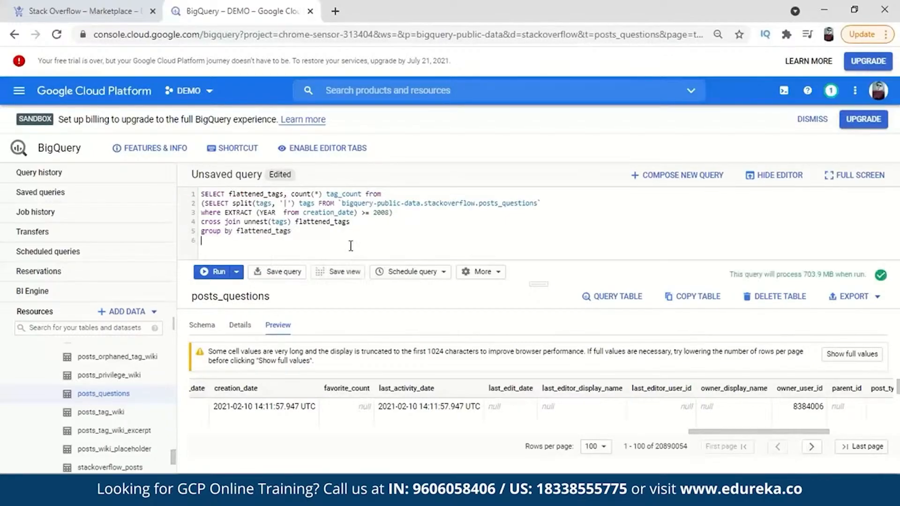
# Finish the query with order by tag_count desc and limit 10, and run it.
pyautogui.write('order by tag_count desc')
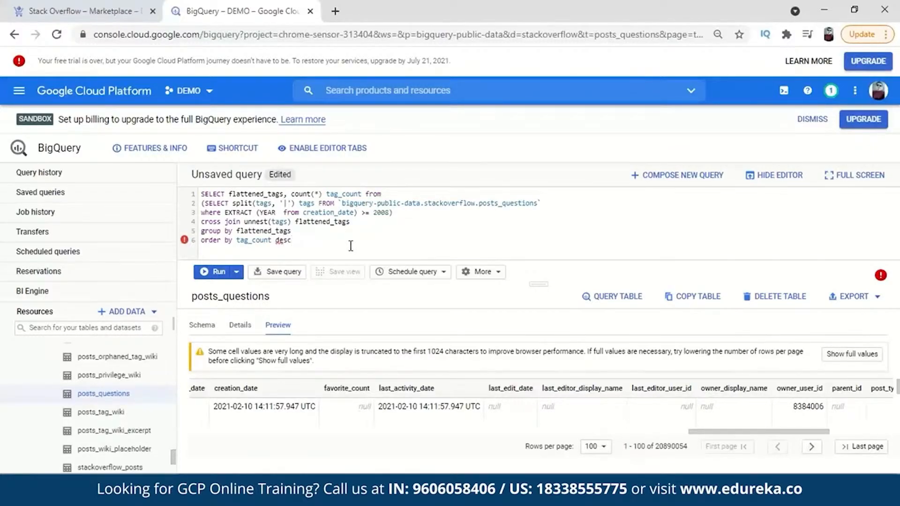
pyautogui.press('Return')
pyautogui.write('limit 10')
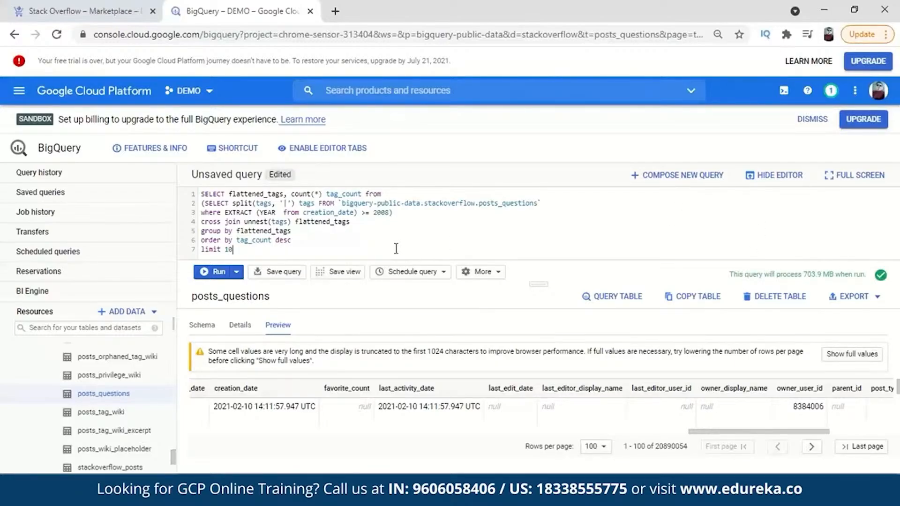
pyautogui.click(216, 273)
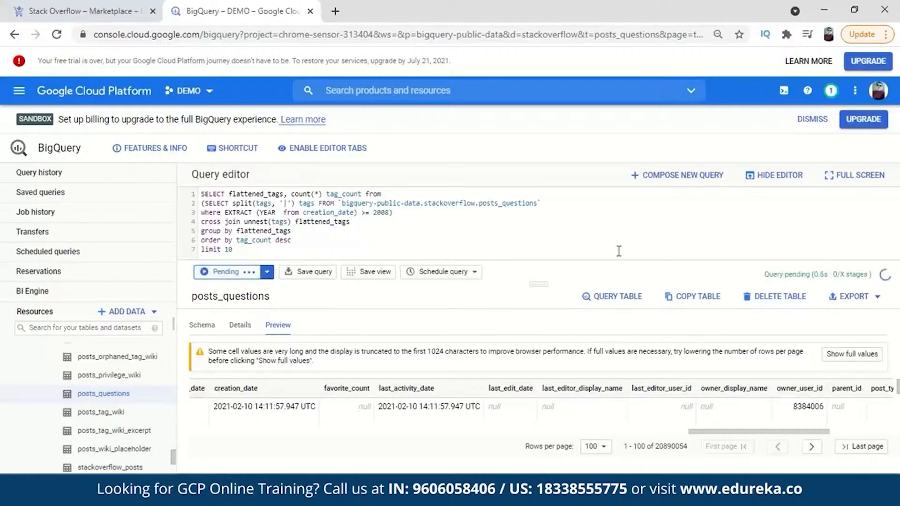
# Examine the query's result rows and job information, and return to the results.
pyautogui.scroll(-1, 220, 389)
pyautogui.scroll(2, 218, 388)
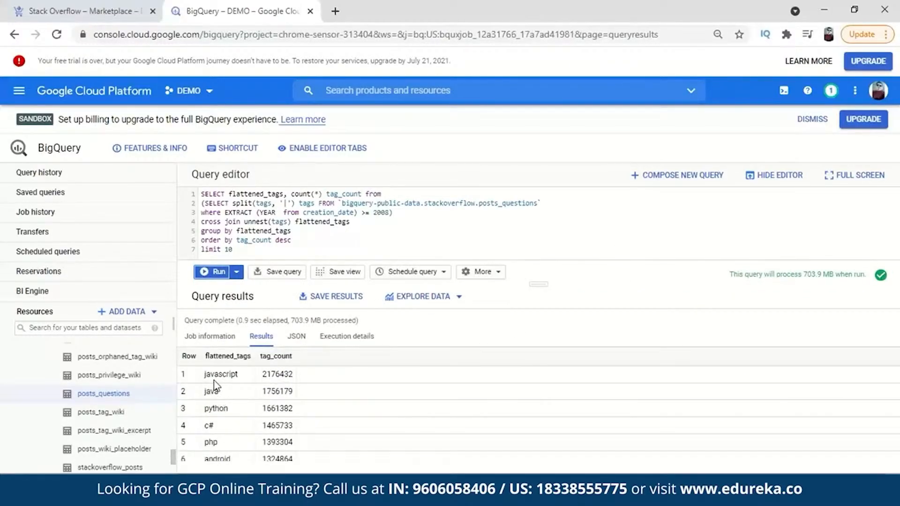
pyautogui.scroll(-1, 234, 390)
pyautogui.scroll(1, 234, 390)
pyautogui.scroll(-2, 234, 390)
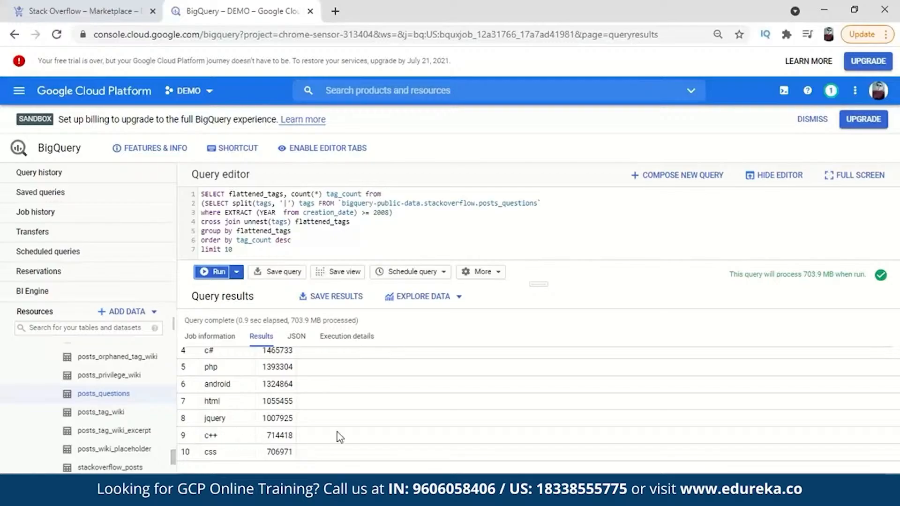
pyautogui.scroll(2, 341, 435)
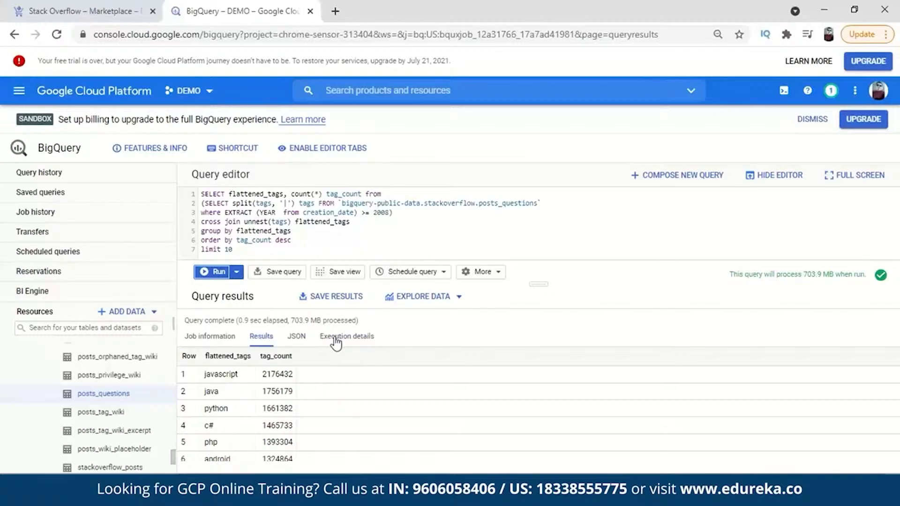
pyautogui.click(233, 344)
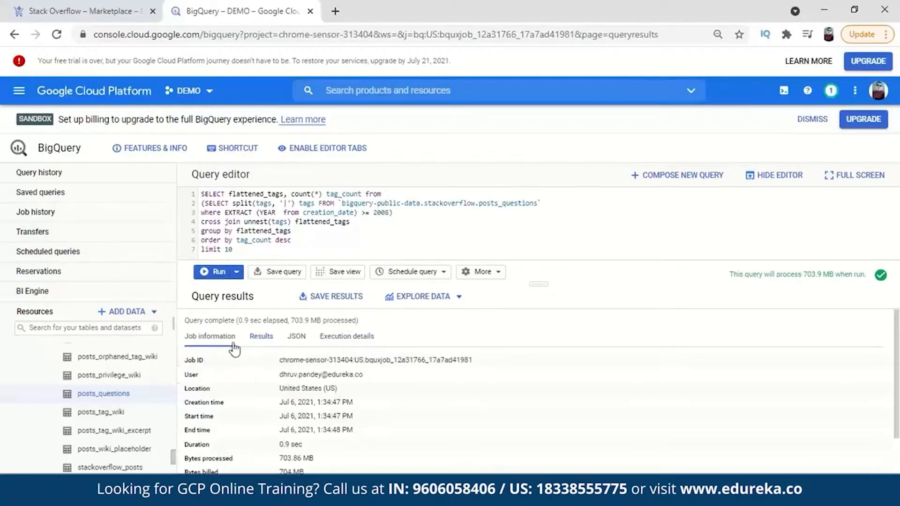
pyautogui.click(262, 337)
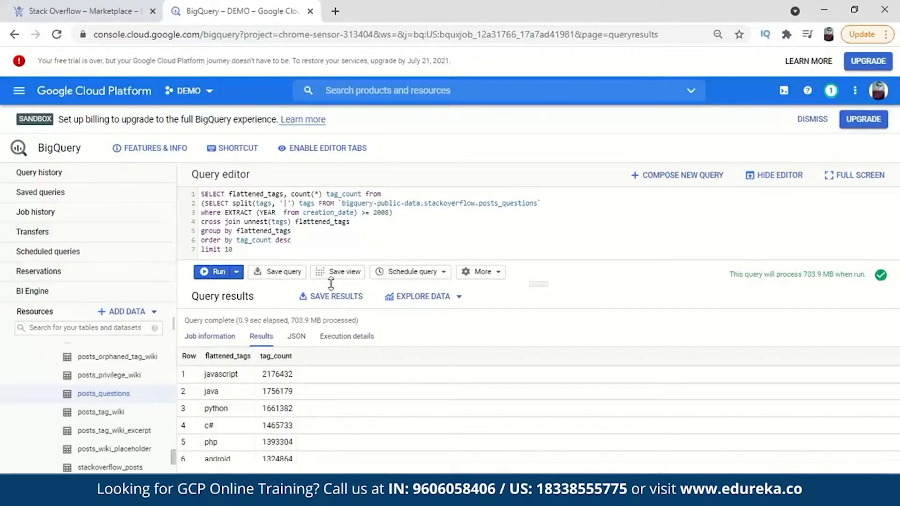
# Save the query results as a BigQuery table named top_10_tech in the demo_bq dataset of the DEMO project.
pyautogui.click(344, 299)
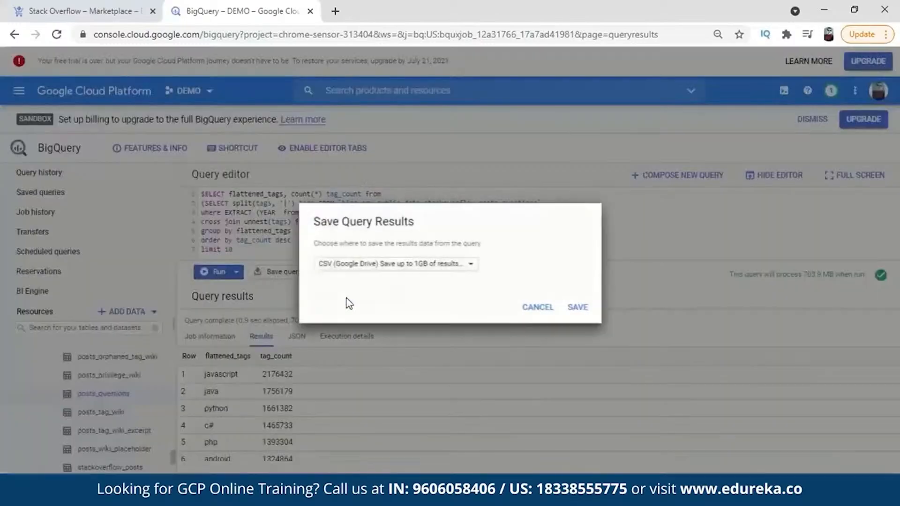
pyautogui.click(470, 263)
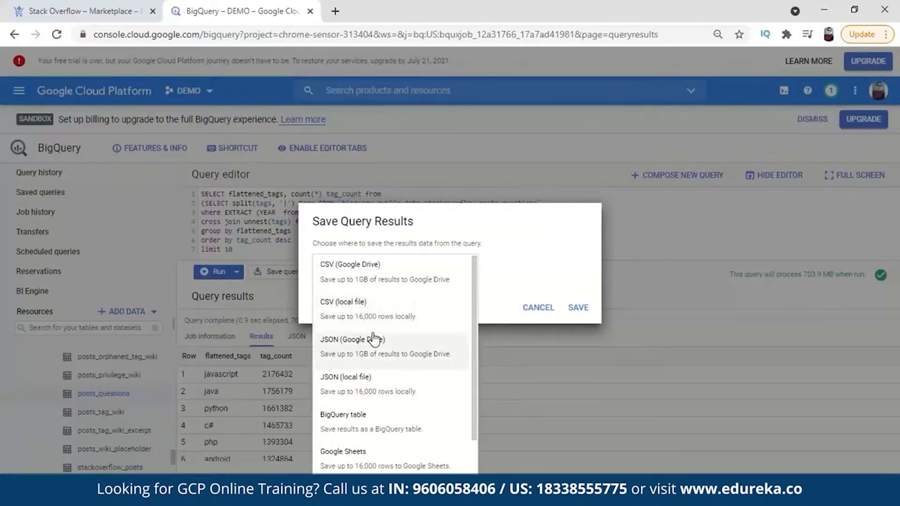
pyautogui.scroll(-1, 375, 340)
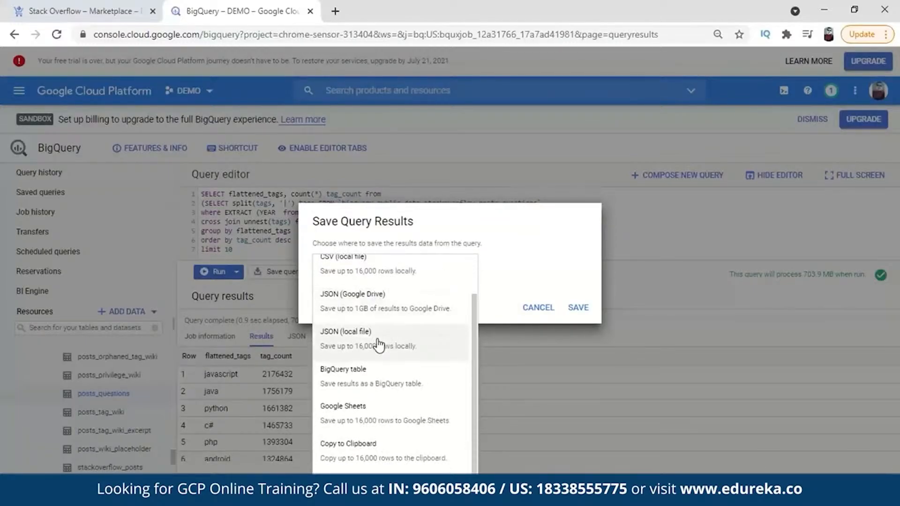
pyautogui.click(370, 375)
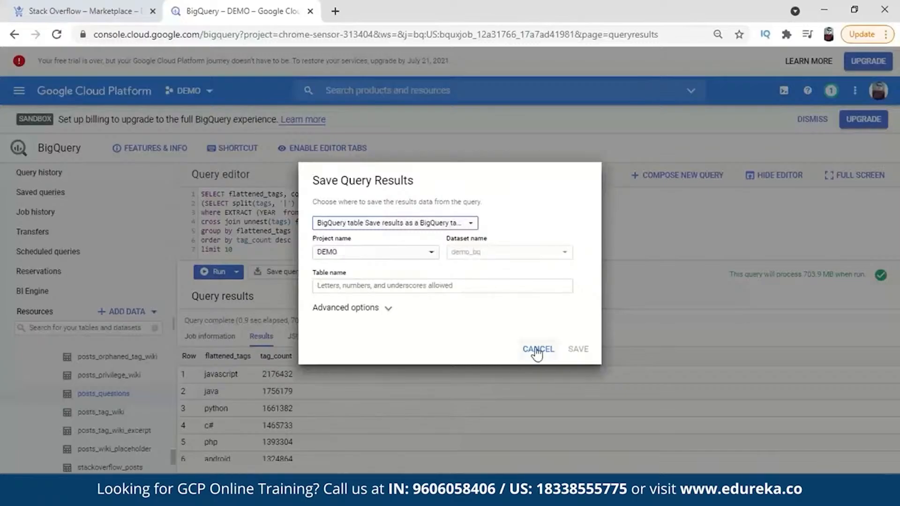
pyautogui.click(414, 287)
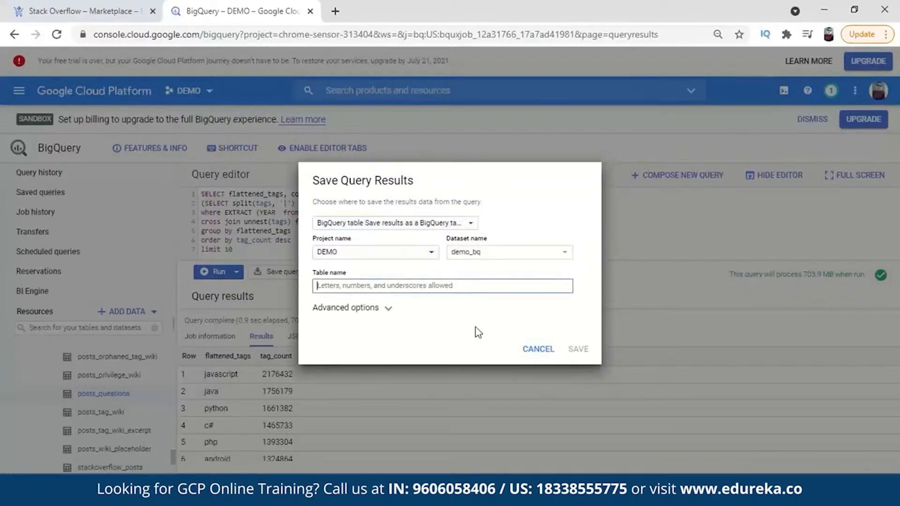
pyautogui.write('top')
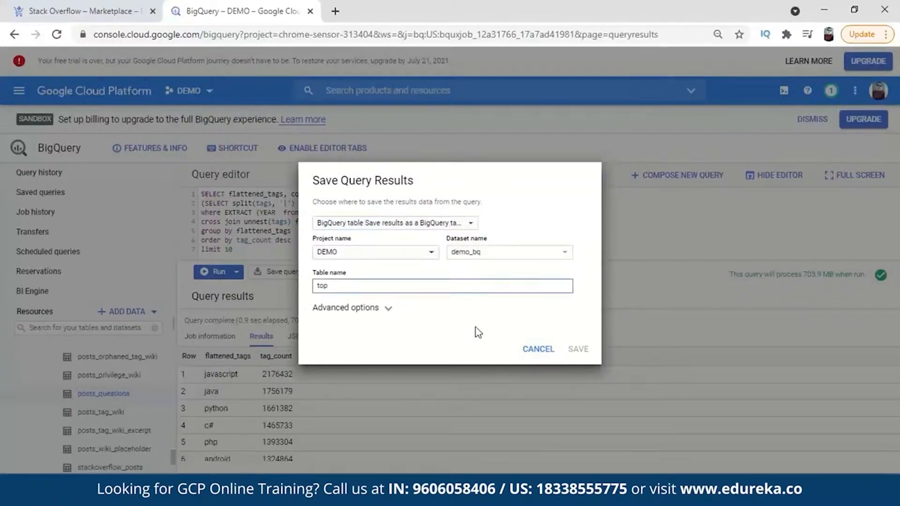
pyautogui.write('_10_tech')
pyautogui.click(579, 349)
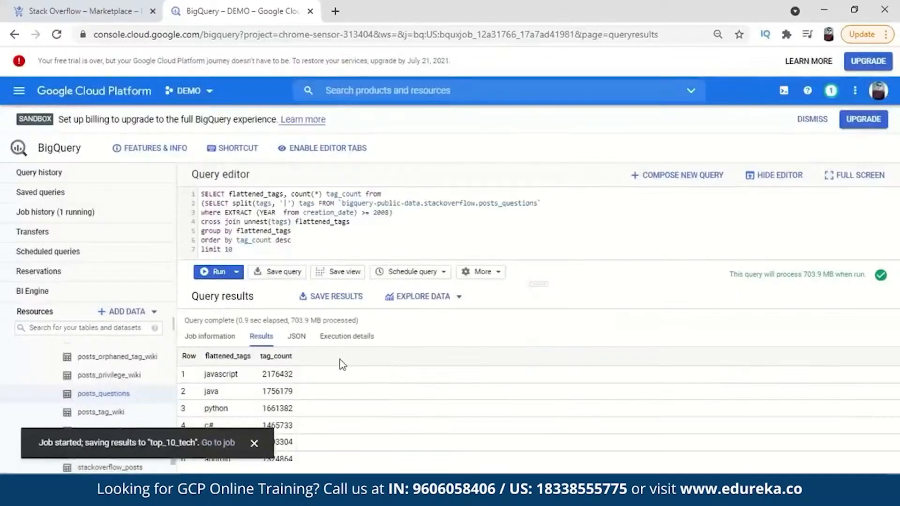
# Check the job history for the save job and open the top_10_tech table in the demo_bq dataset.
pyautogui.click(71, 216)
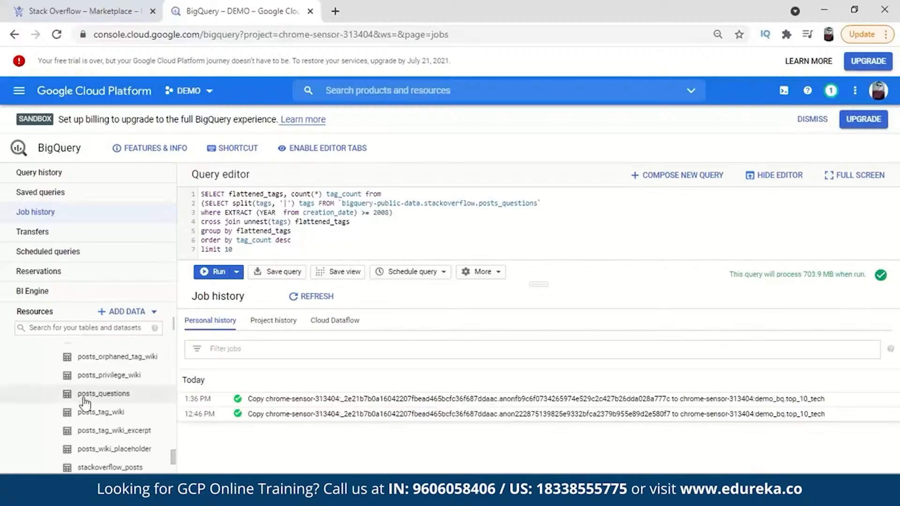
pyautogui.scroll(5, 86, 404)
pyautogui.scroll(10, 86, 404)
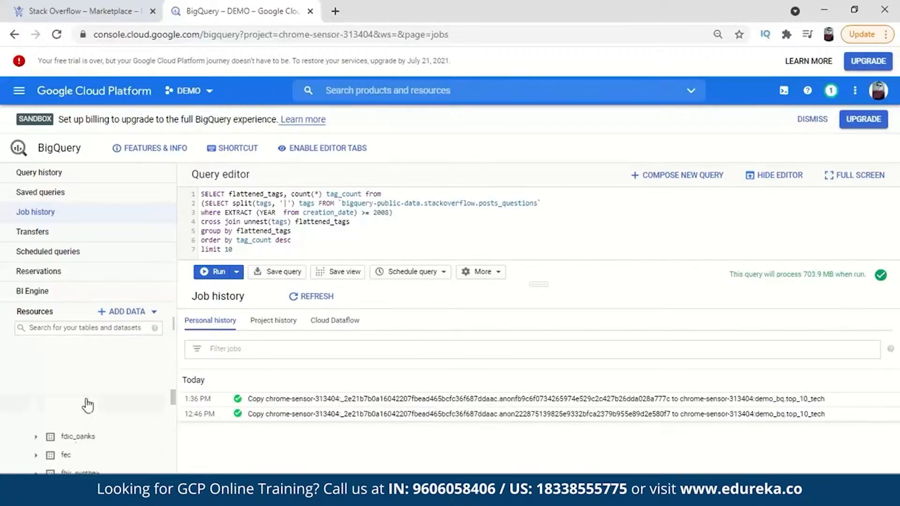
pyautogui.scroll(5, 88, 404)
pyautogui.click(29, 353)
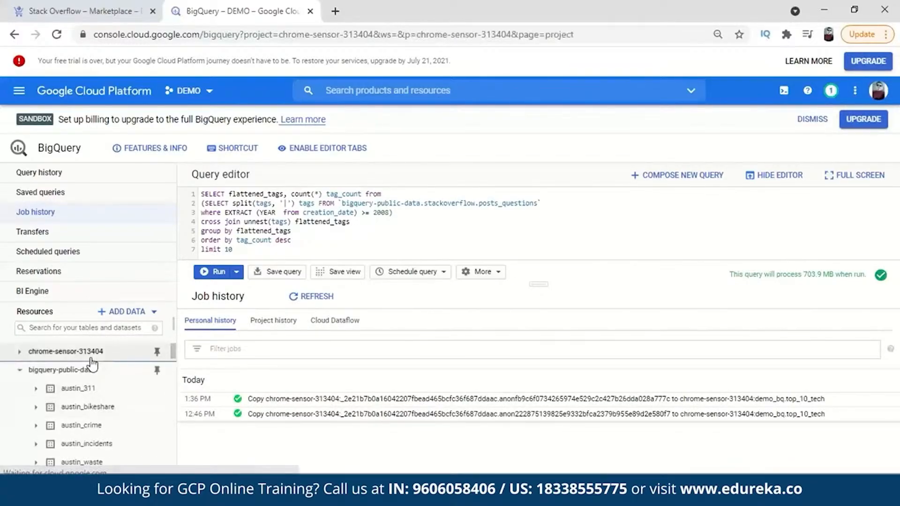
pyautogui.click(65, 371)
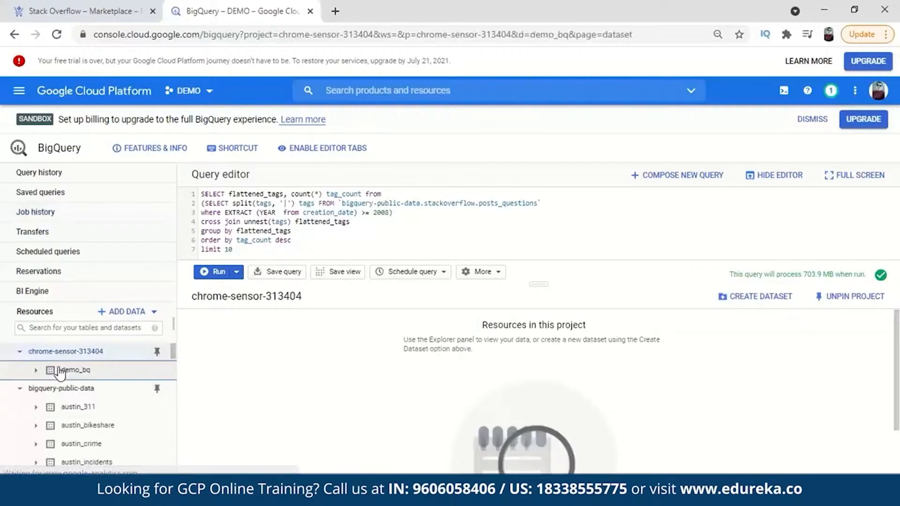
pyautogui.click(115, 391)
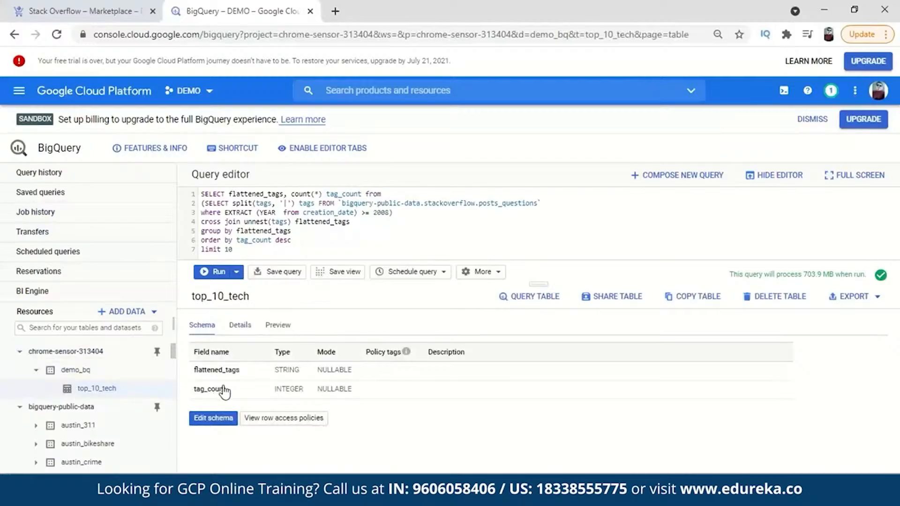
# Examine the details and the previewed rows of the top_10_tech table.
pyautogui.click(246, 328)
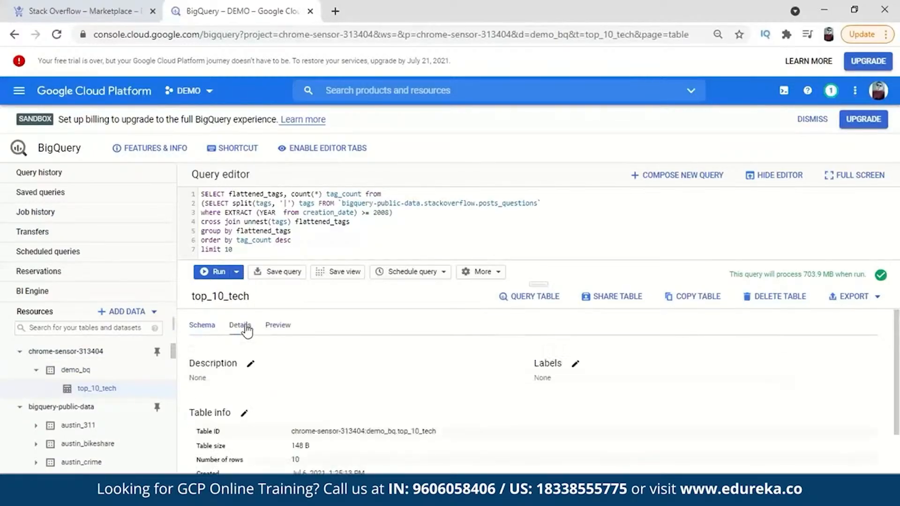
pyautogui.scroll(-2, 375, 399)
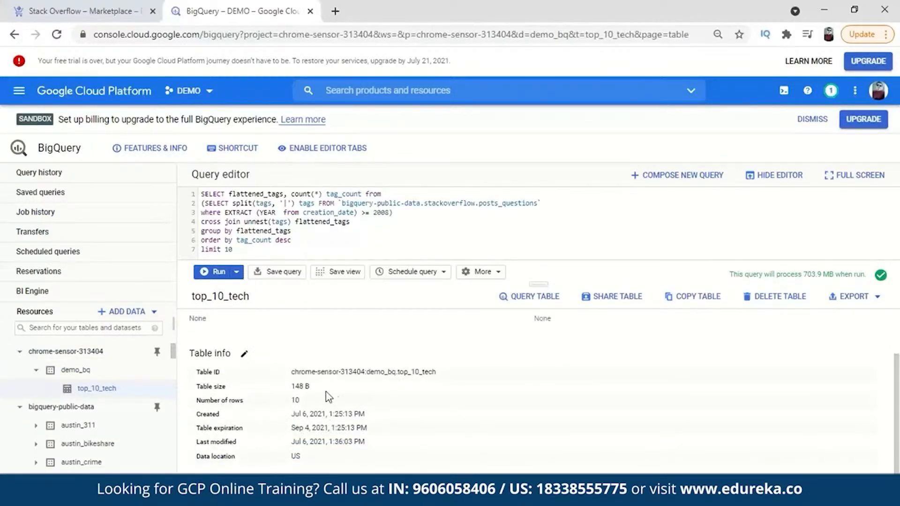
pyautogui.scroll(3, 300, 375)
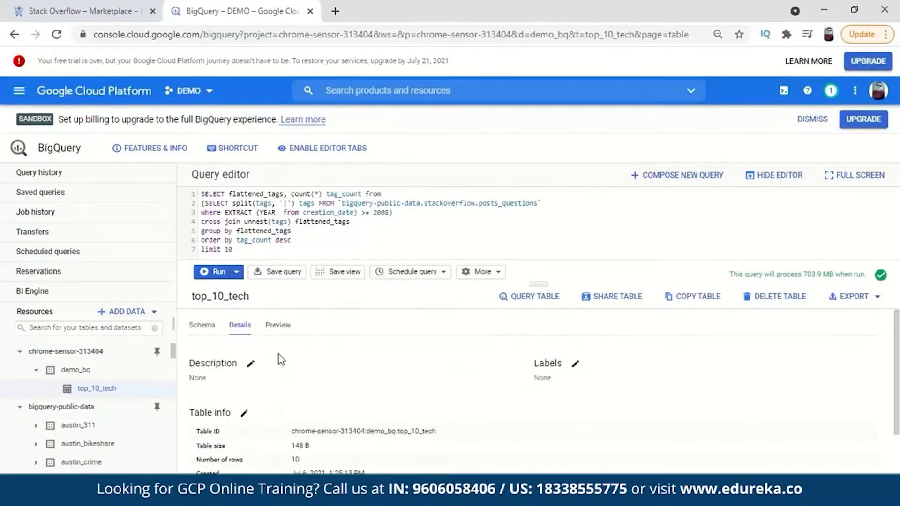
pyautogui.click(270, 327)
pyautogui.scroll(-3, 247, 376)
pyautogui.scroll(2, 253, 394)
pyautogui.scroll(2, 255, 400)
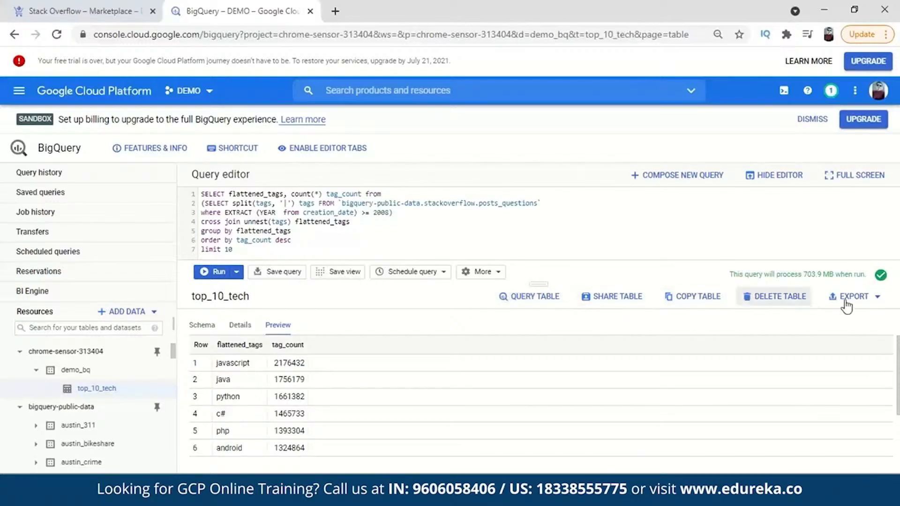
# Review the table's export options and the form for saving the query as a view, without saving anything.
pyautogui.click(878, 301)
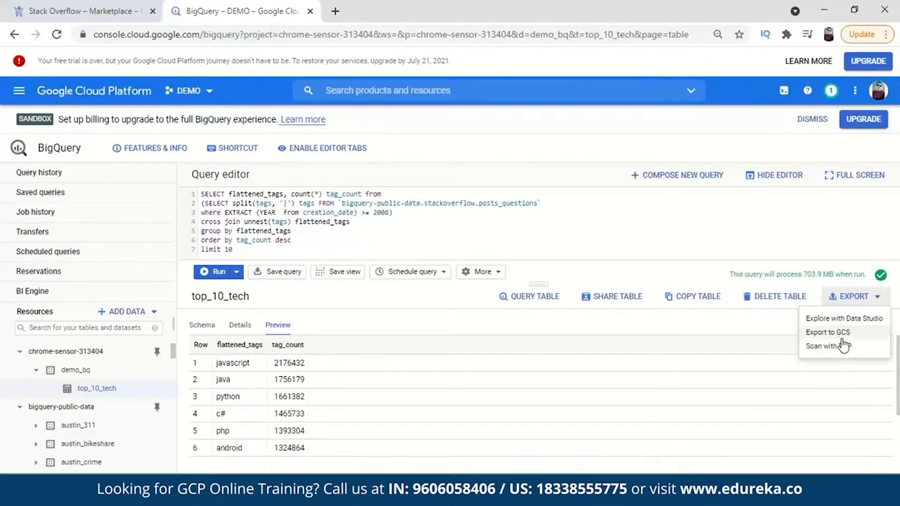
pyautogui.click(606, 258)
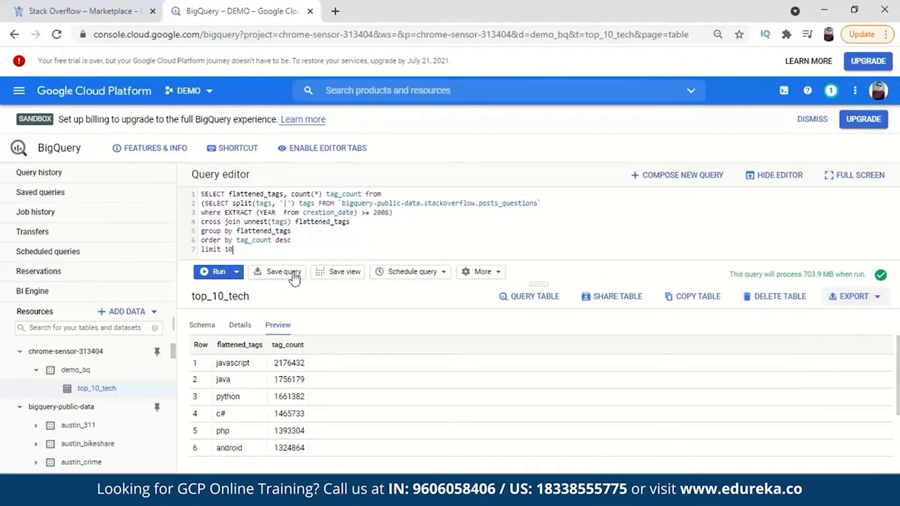
pyautogui.click(336, 274)
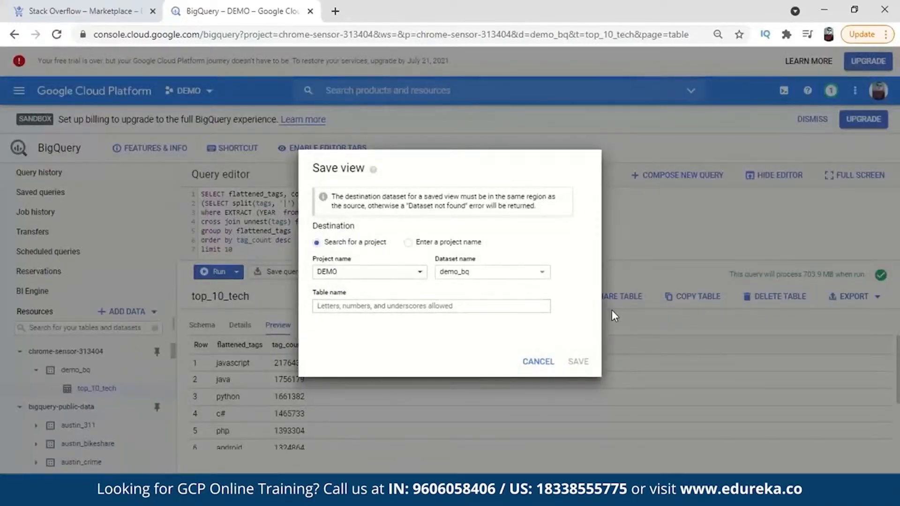
pyautogui.click(531, 362)
# Review the options for a new scheduled query and cancel without scheduling it.
pyautogui.click(430, 275)
pyautogui.click(421, 306)
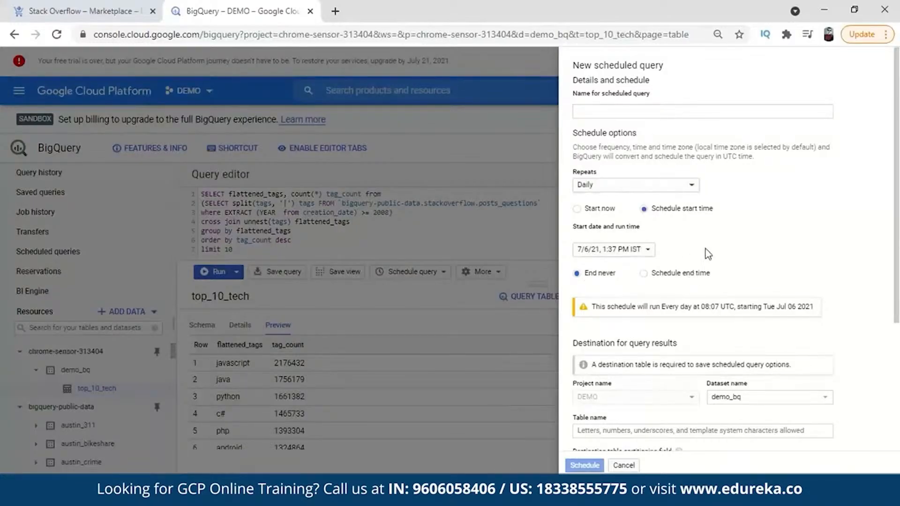
pyautogui.scroll(-1, 639, 342)
pyautogui.scroll(1, 638, 341)
pyautogui.click(623, 465)
# Disable the use of cached results in the query settings and rerun the query.
pyautogui.click(483, 272)
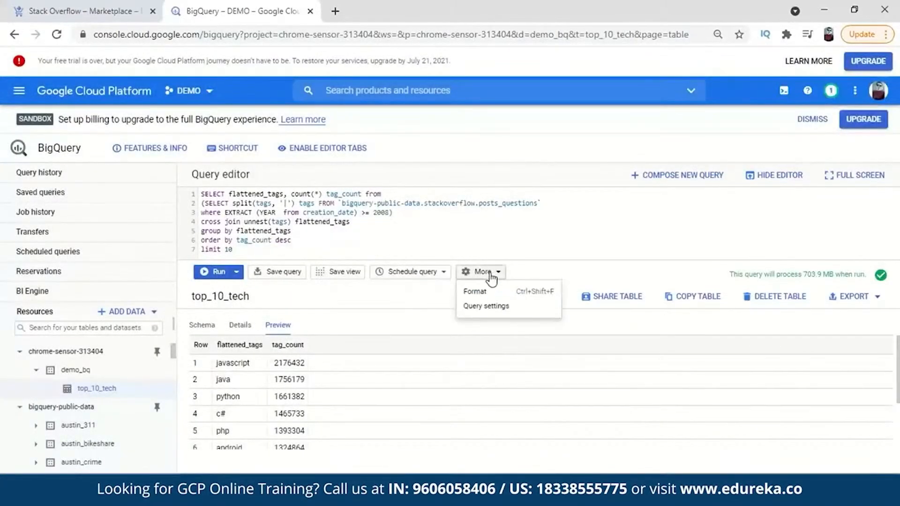
pyautogui.click(498, 309)
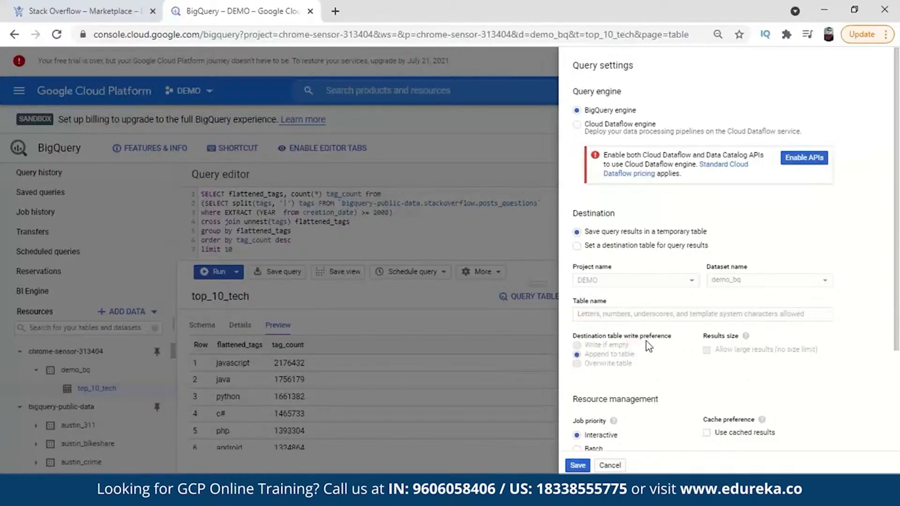
pyautogui.click(611, 465)
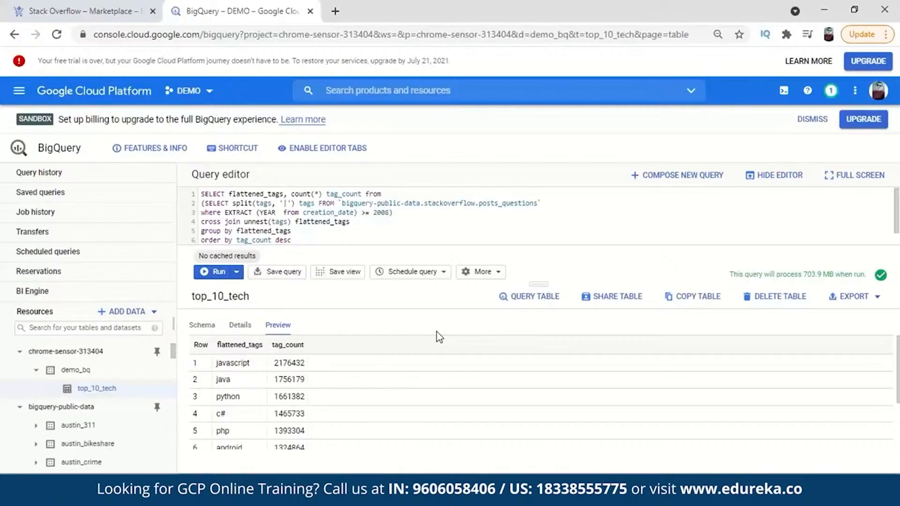
pyautogui.click(221, 276)
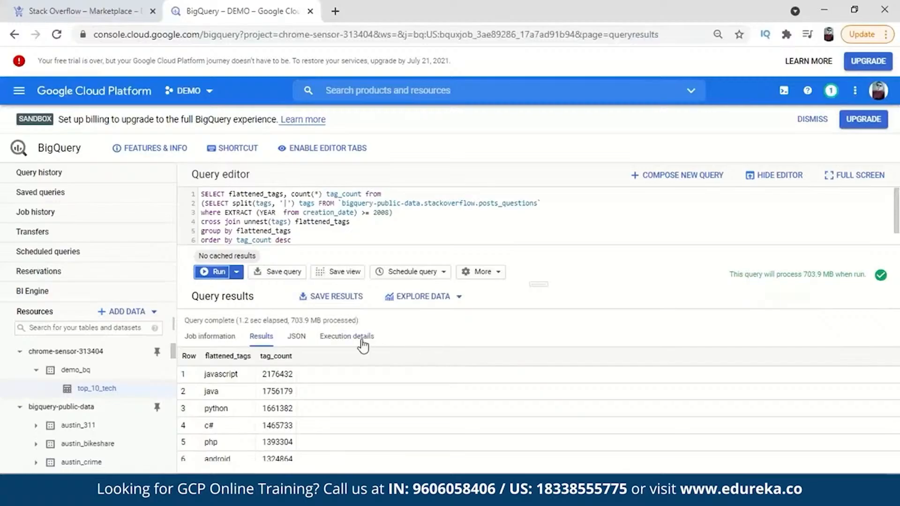
# Examine the query's execution details, including elapsed time, slot time, bytes shuffled and the timing and rows of each stage.
pyautogui.click(361, 345)
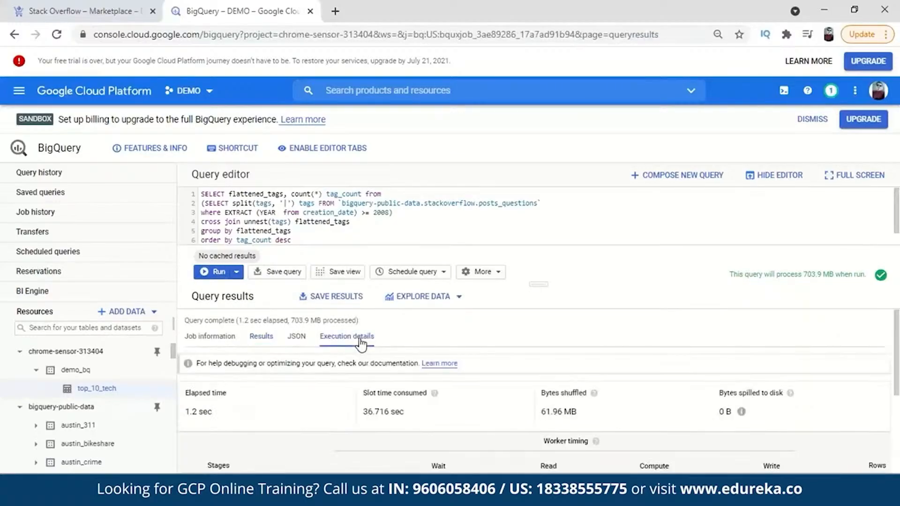
pyautogui.scroll(-3, 373, 402)
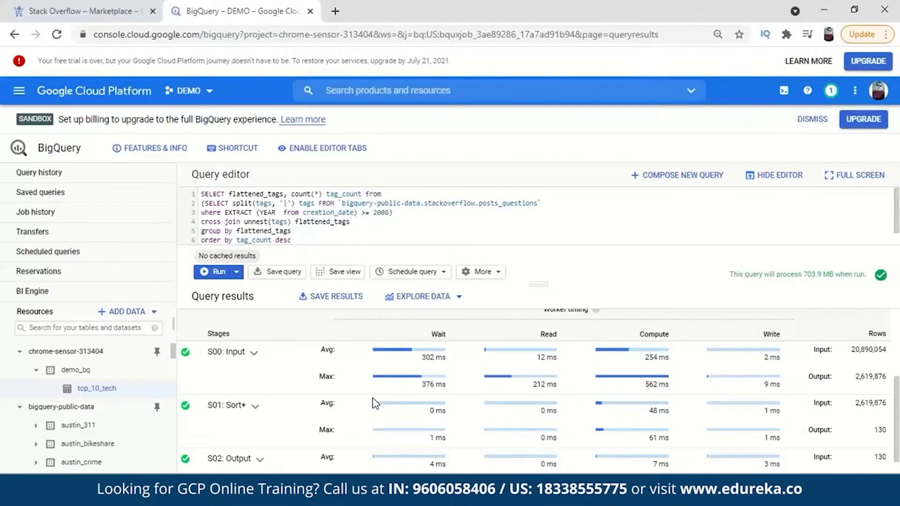
pyautogui.scroll(3, 558, 368)
pyautogui.scroll(-1, 565, 373)
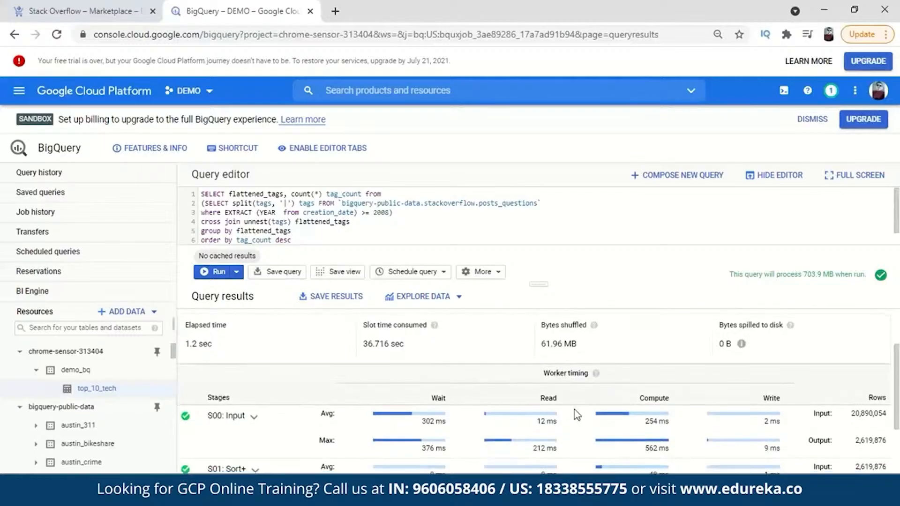
pyautogui.scroll(-1, 563, 413)
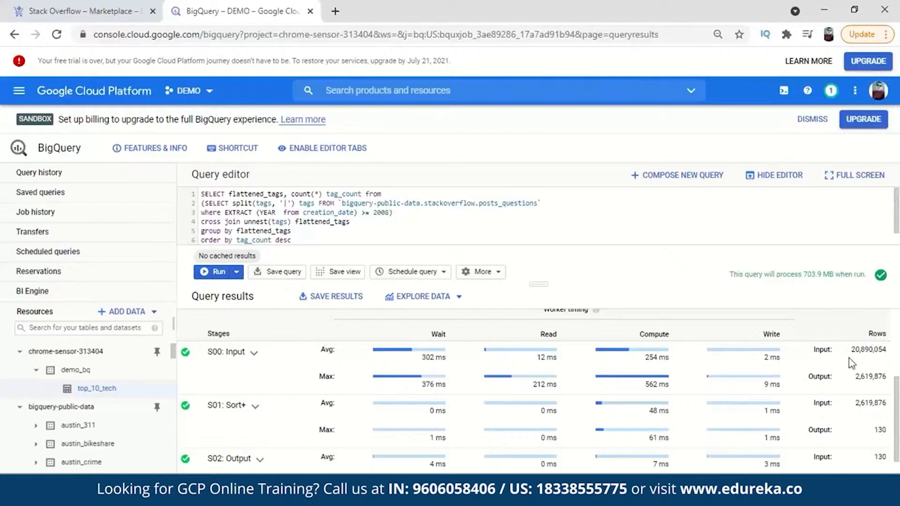
pyautogui.scroll(-1, 290, 366)
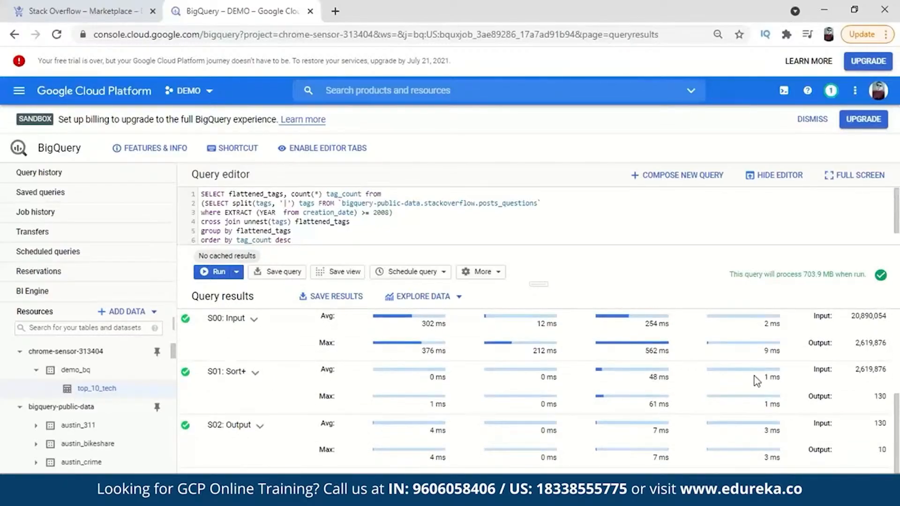